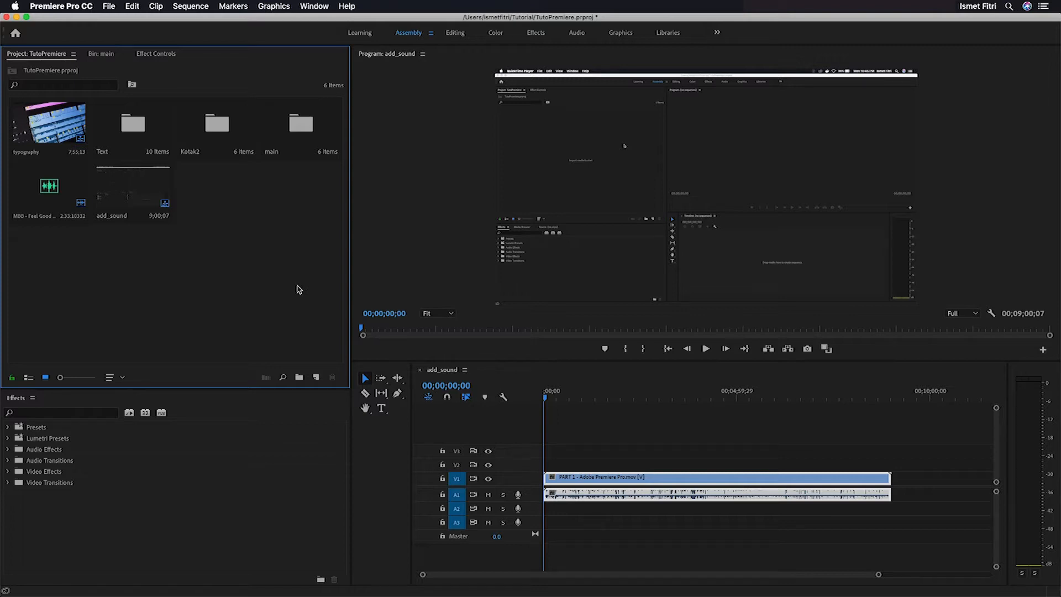
Save the project and widen the timeline area so the editing tools form a single column.
{"action": "key", "text": "super+s"}
{"action": "left_click_drag", "start_coordinate": [411, 378], "coordinate": [375, 375]}
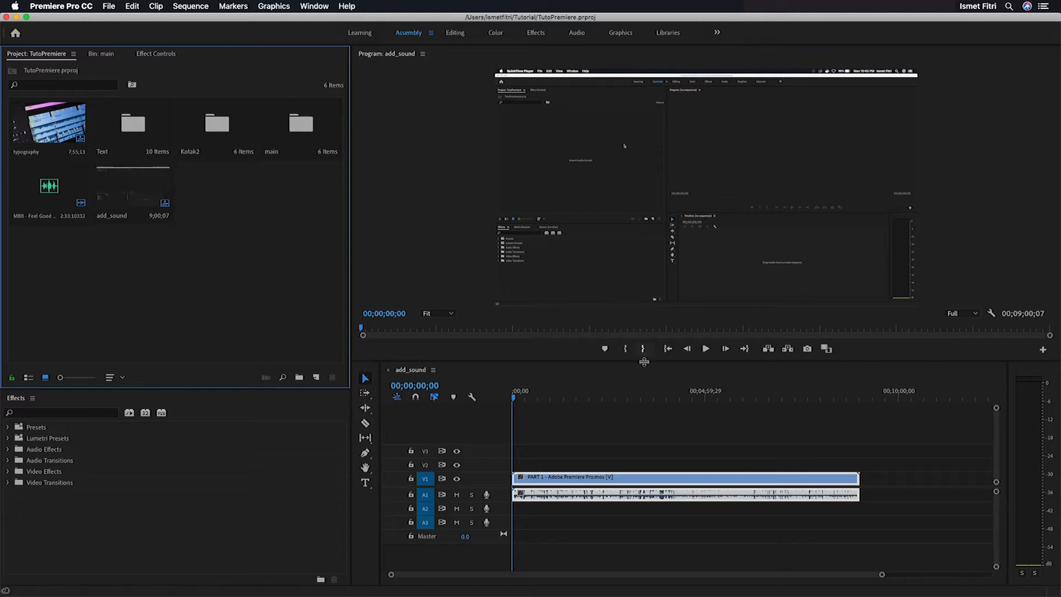
Unlink the PART 1 clip's video from its audio and select each part separately on the timeline.
{"action": "right_click", "coordinate": [604, 482]}
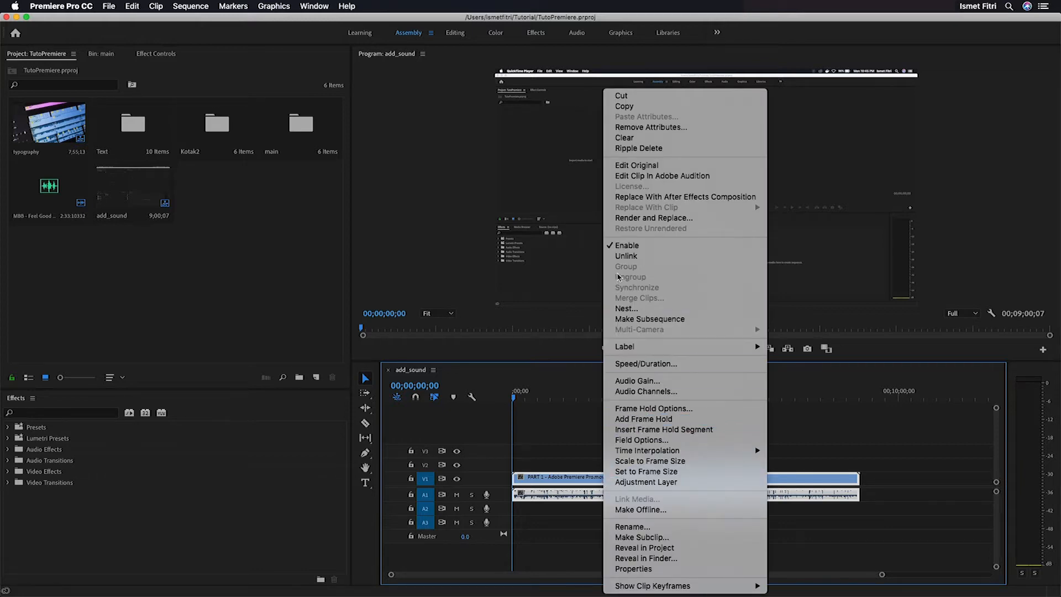
{"action": "left_click", "coordinate": [626, 256]}
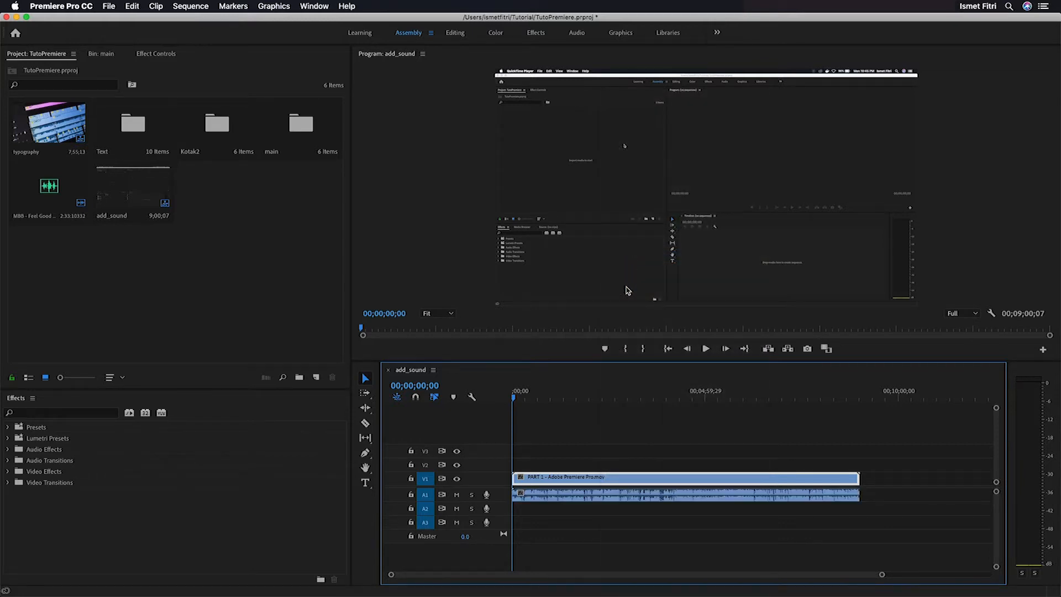
{"action": "left_click", "coordinate": [718, 496]}
{"action": "left_click", "coordinate": [714, 482]}
{"action": "left_click", "coordinate": [721, 493]}
{"action": "left_click", "coordinate": [717, 479]}
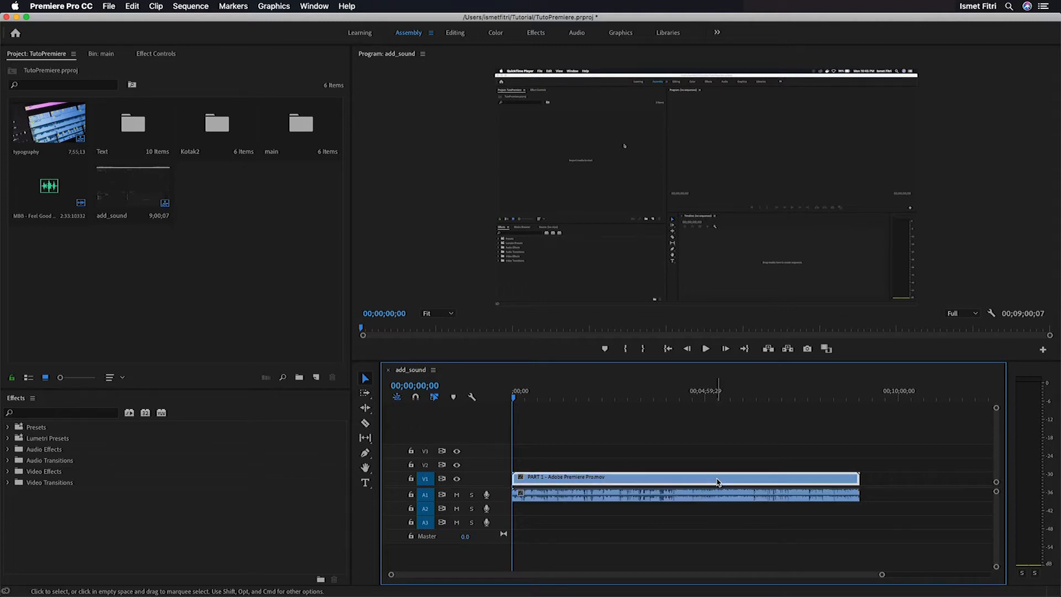
{"action": "left_click", "coordinate": [725, 495]}
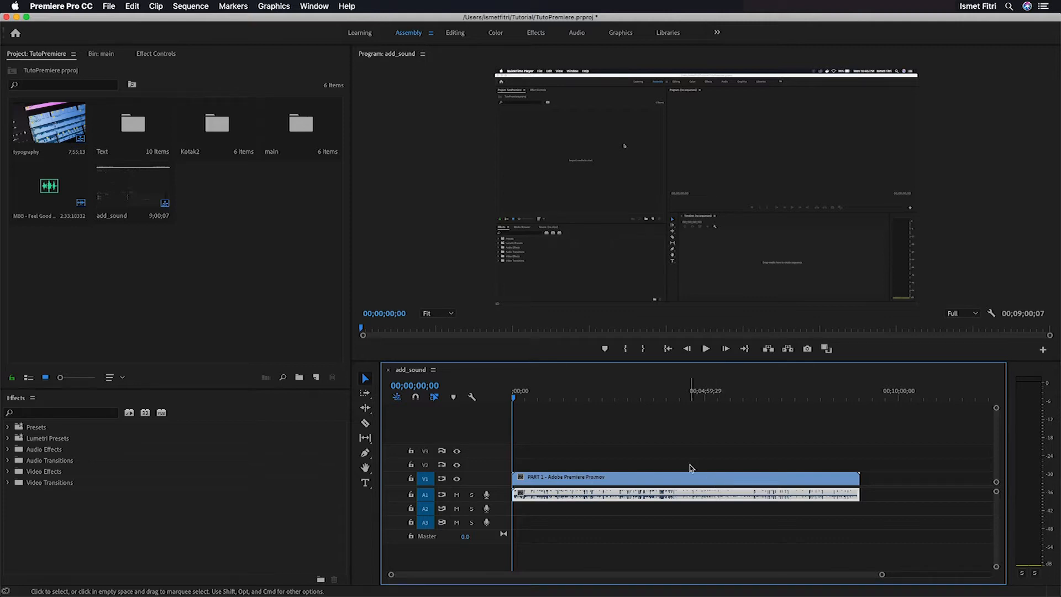
{"action": "left_click", "coordinate": [692, 478]}
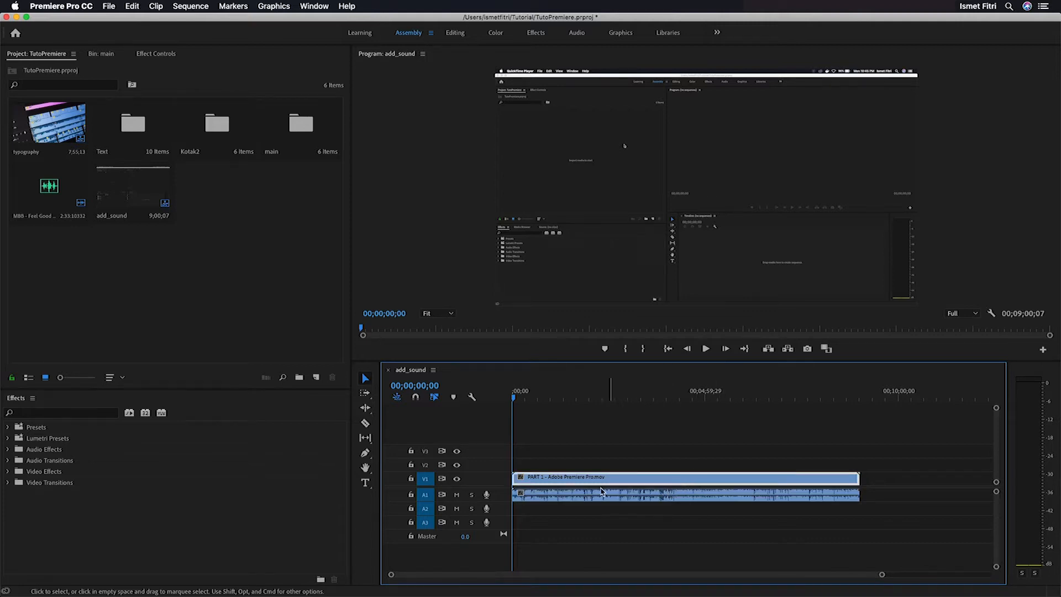
Delete the unlinked audio from track A1, undo back to the linked clip, and save the project.
{"action": "left_click", "coordinate": [578, 498]}
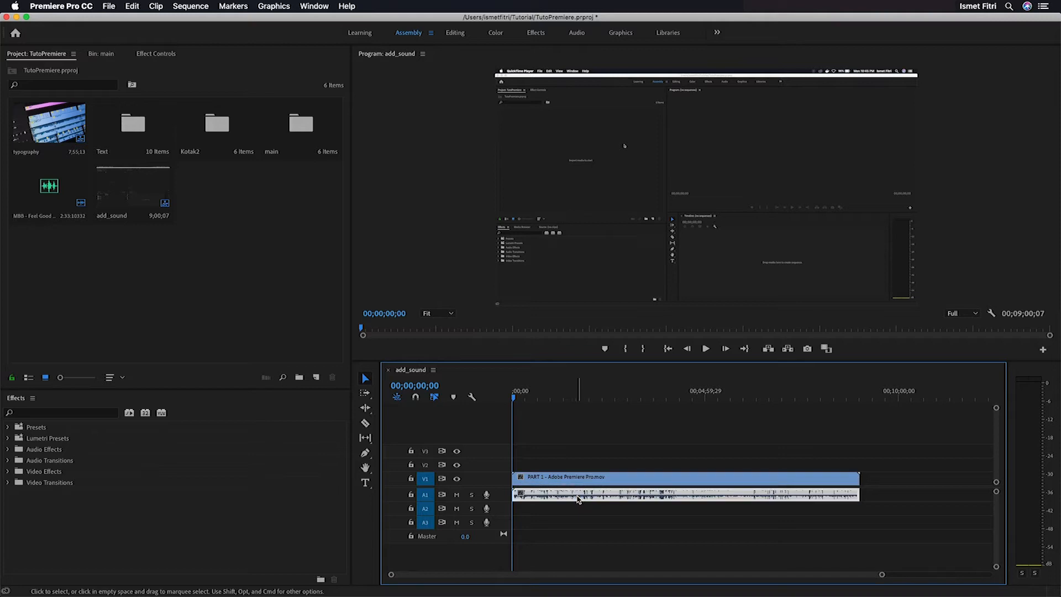
{"action": "key", "text": "Delete"}
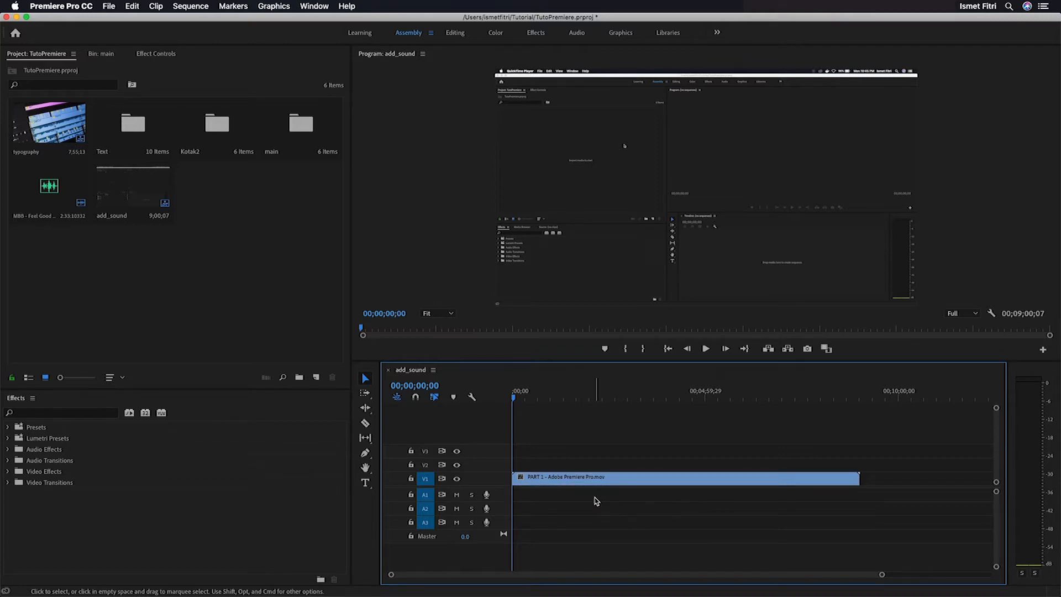
{"action": "key", "text": "super+z"}
{"action": "key", "text": "super+s"}
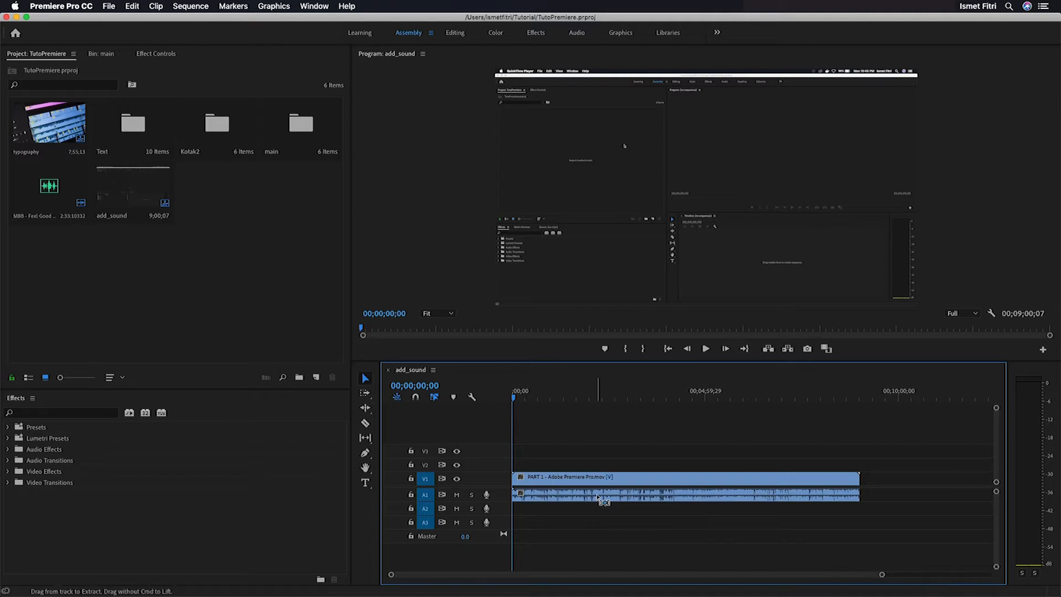
Delete the PART 1 clip together with its linked audio and undo the deletion.
{"action": "right_click", "coordinate": [605, 489]}
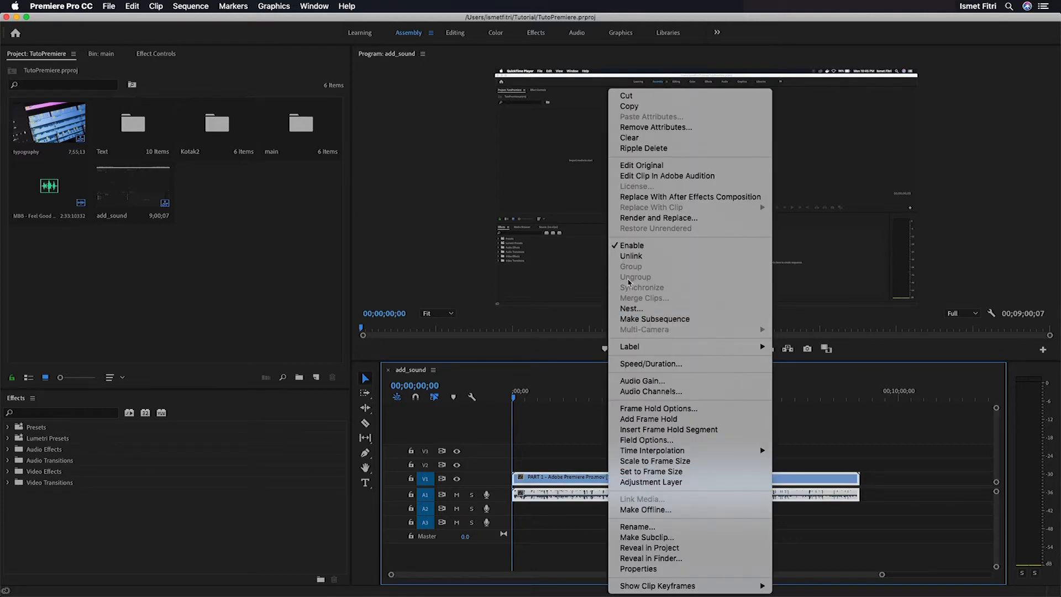
{"action": "left_click", "coordinate": [646, 259]}
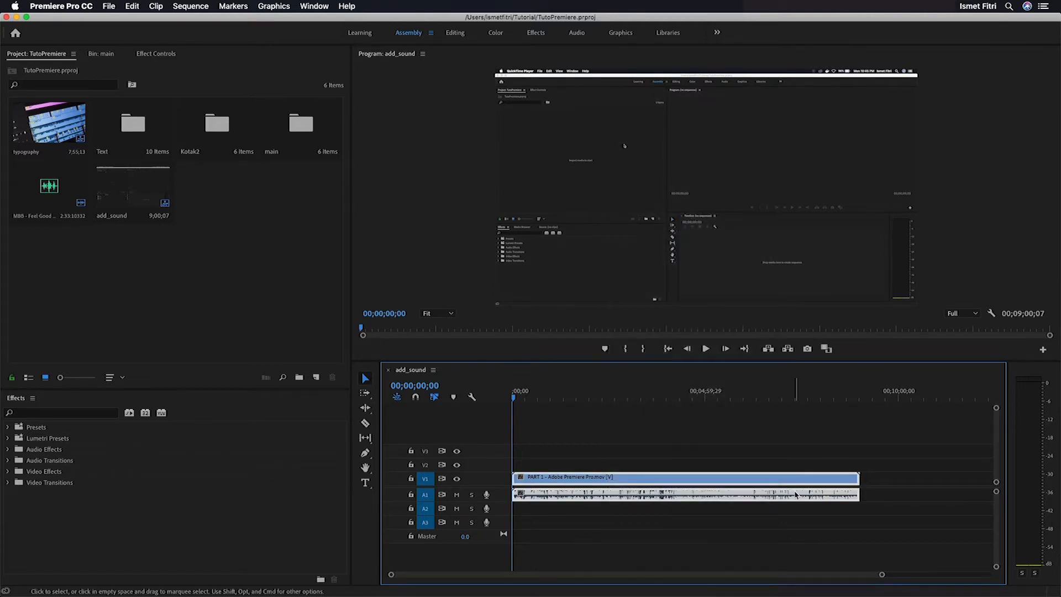
{"action": "key", "text": "Delete"}
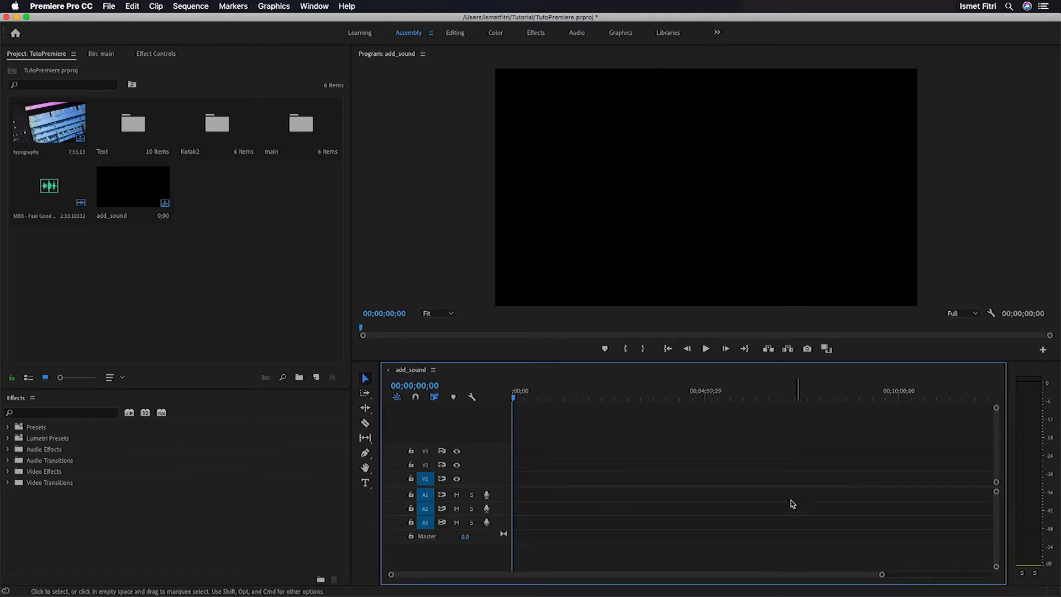
{"action": "key", "text": "super+z"}
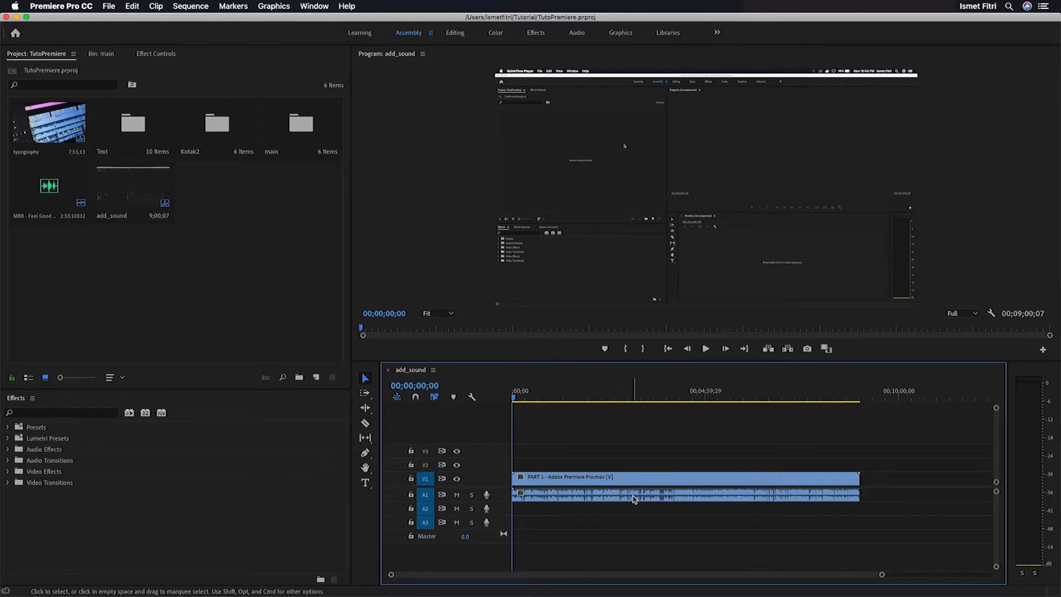
Unlink the PART 1 clip's video and audio and delete the audio from track A1.
{"action": "left_click", "coordinate": [622, 491]}
{"action": "right_click", "coordinate": [615, 486]}
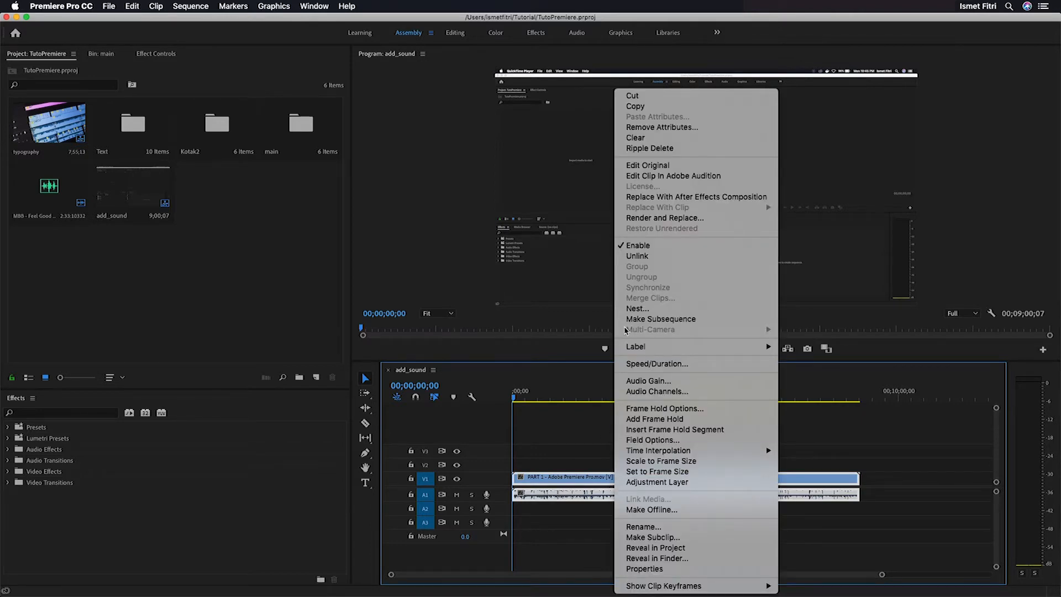
{"action": "left_click", "coordinate": [642, 257]}
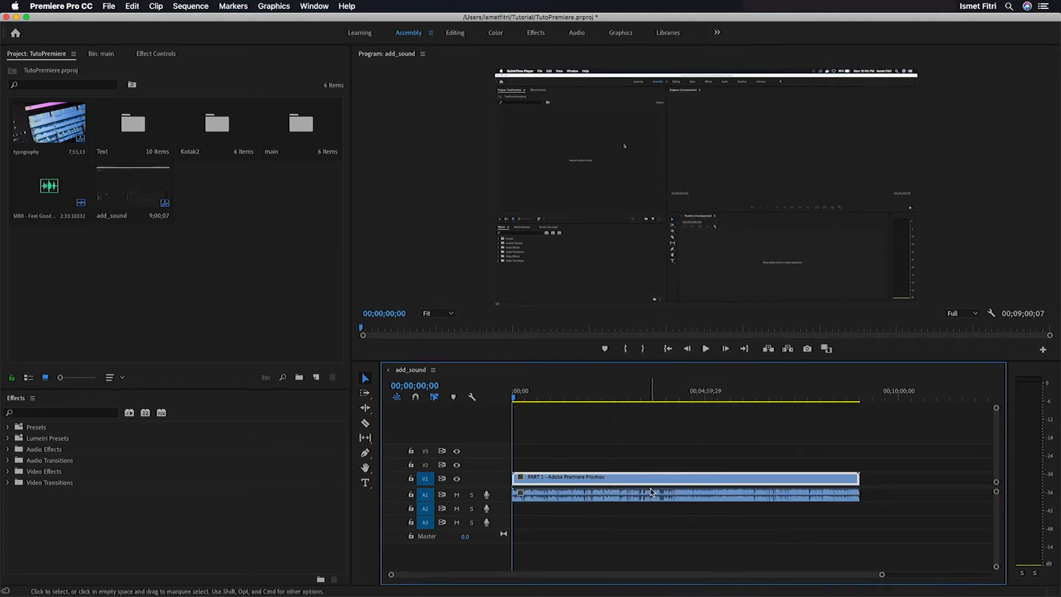
{"action": "left_click", "coordinate": [619, 498]}
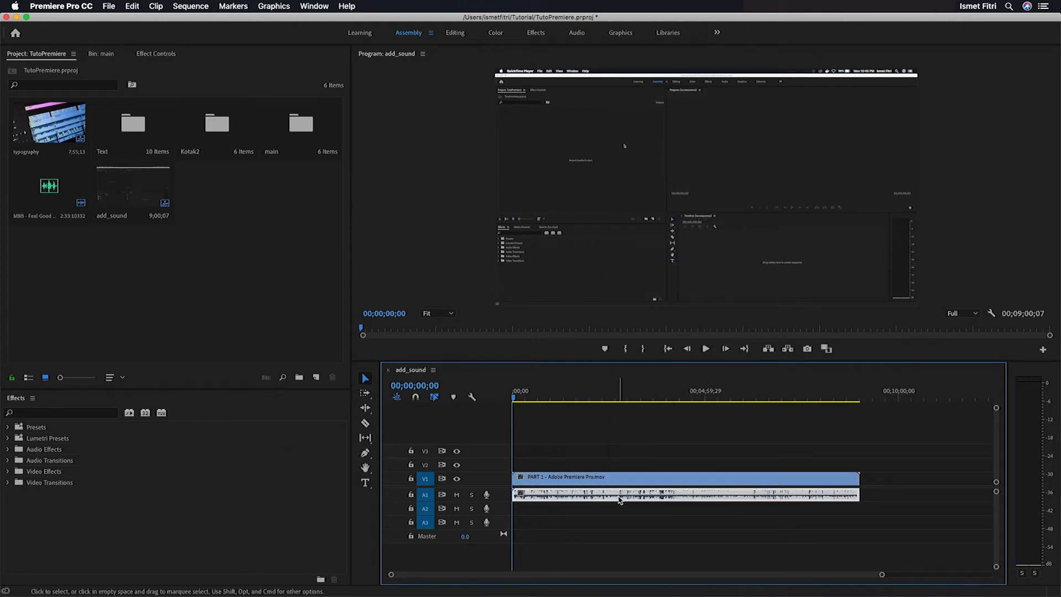
{"action": "key", "text": "Delete"}
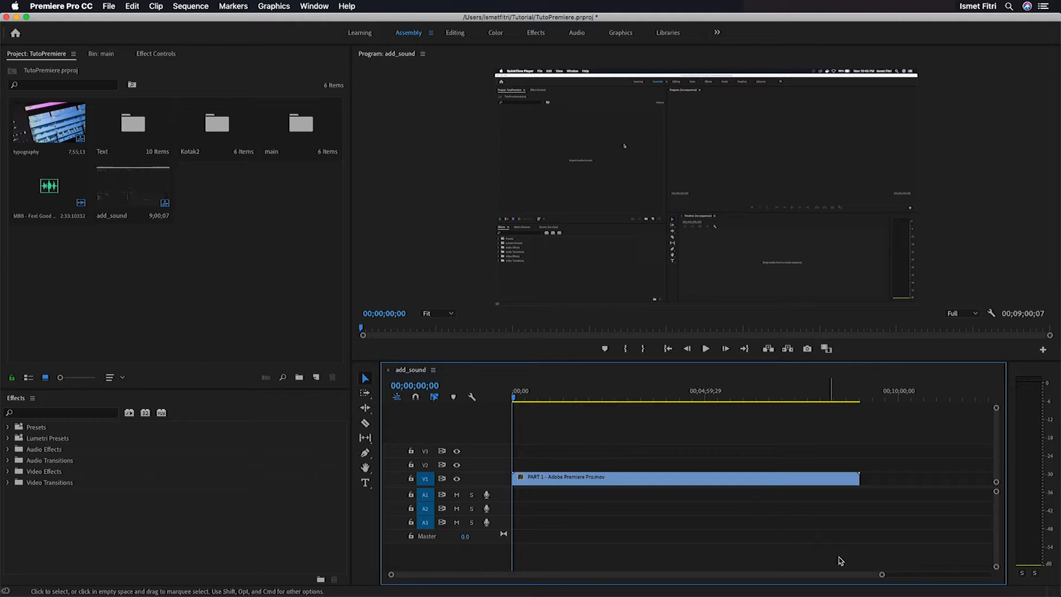
Scrub through the opening of the PART 1 clip to 00;00;05;24 and return the playhead to the start.
{"action": "left_click_drag", "start_coordinate": [882, 574], "coordinate": [703, 559]}
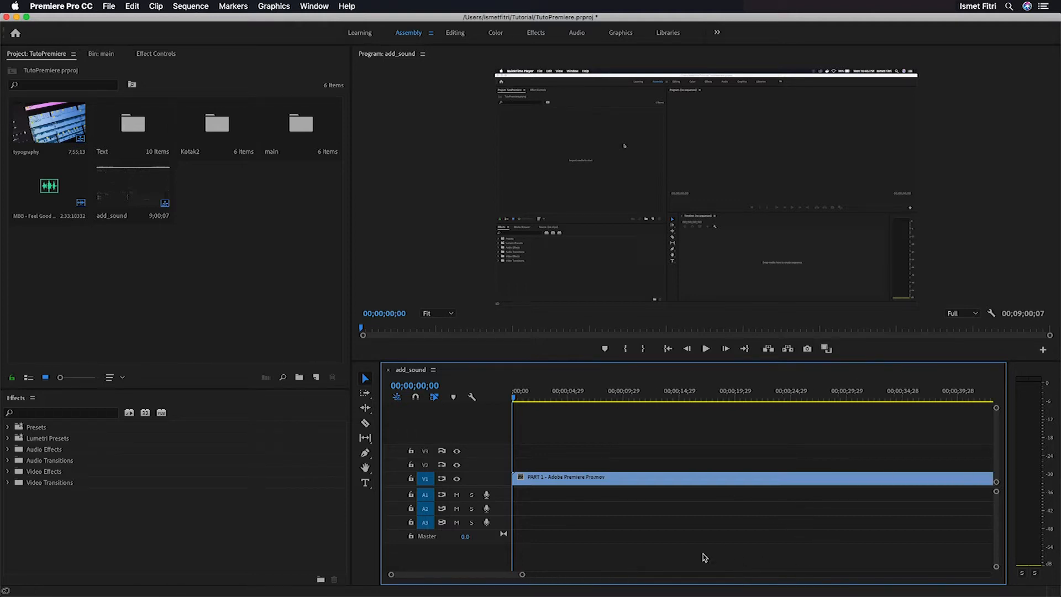
{"action": "left_click", "coordinate": [518, 398]}
{"action": "left_click_drag", "start_coordinate": [517, 398], "coordinate": [580, 403]}
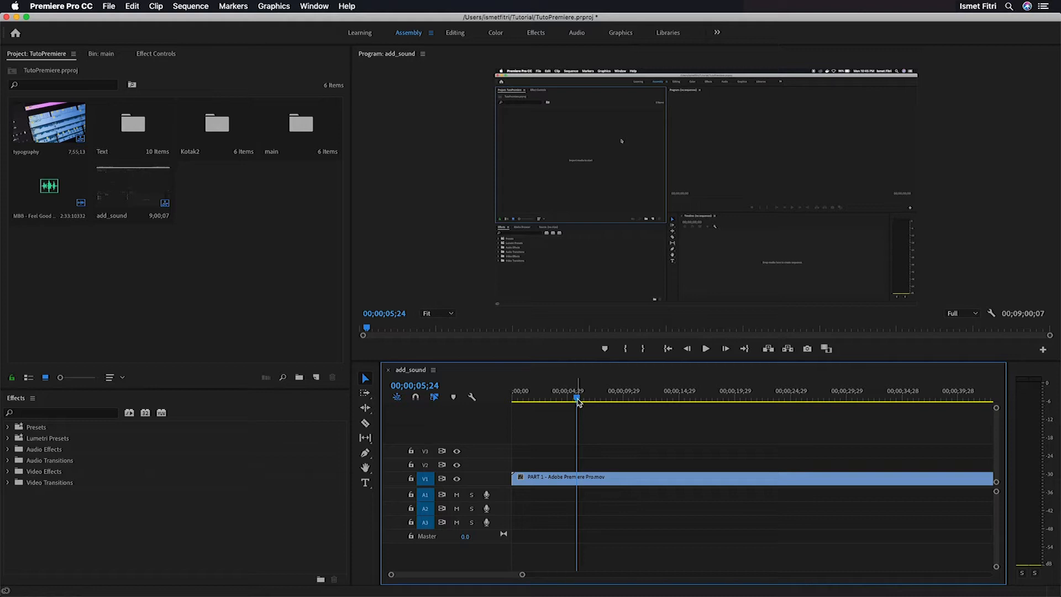
{"action": "left_click_drag", "start_coordinate": [578, 402], "coordinate": [578, 402]}
{"action": "left_click_drag", "start_coordinate": [577, 401], "coordinate": [512, 408]}
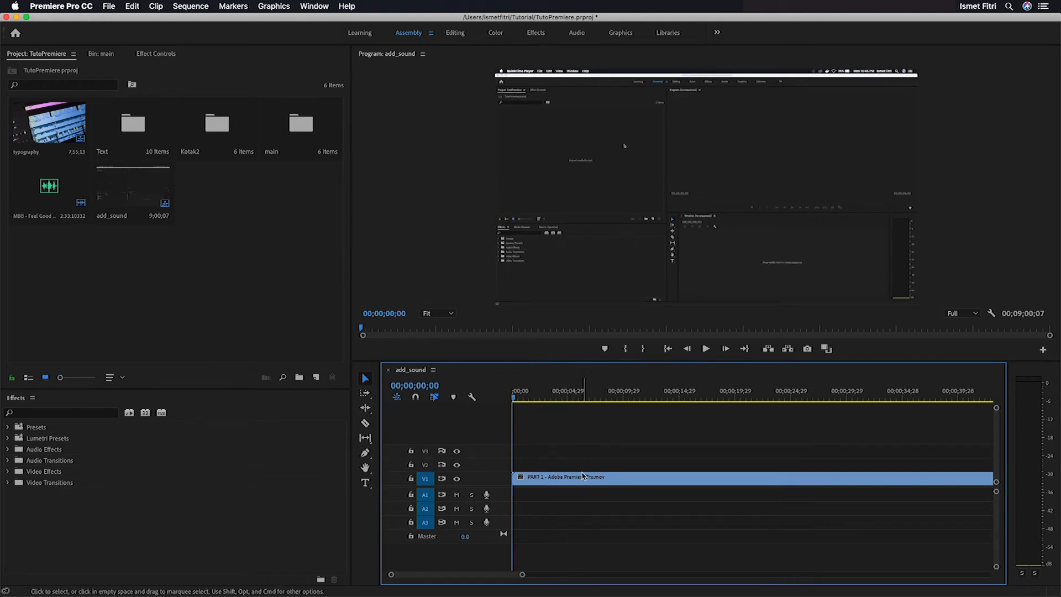
Split the PART 1 clip on track V1 at 00;00;06;22 with the Razor tool.
{"action": "left_click", "coordinate": [591, 399]}
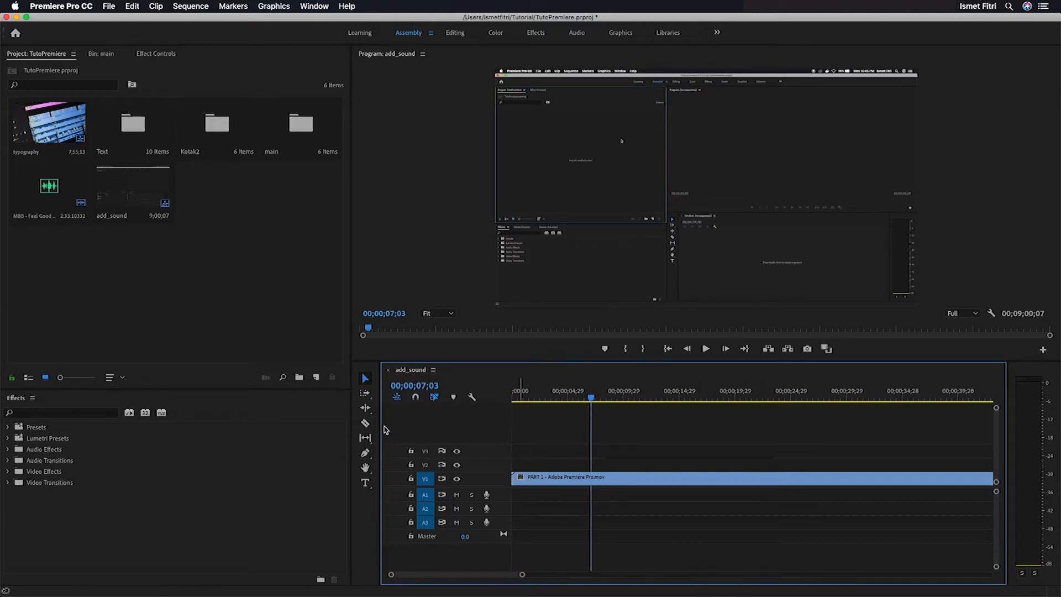
{"action": "left_click", "coordinate": [366, 425]}
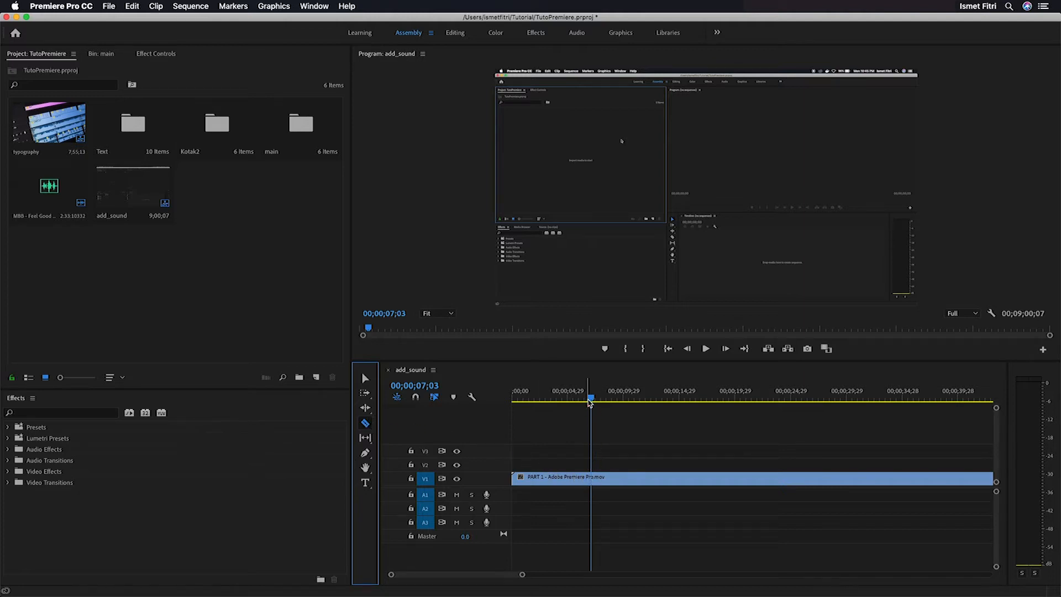
{"action": "left_click_drag", "start_coordinate": [591, 399], "coordinate": [587, 399]}
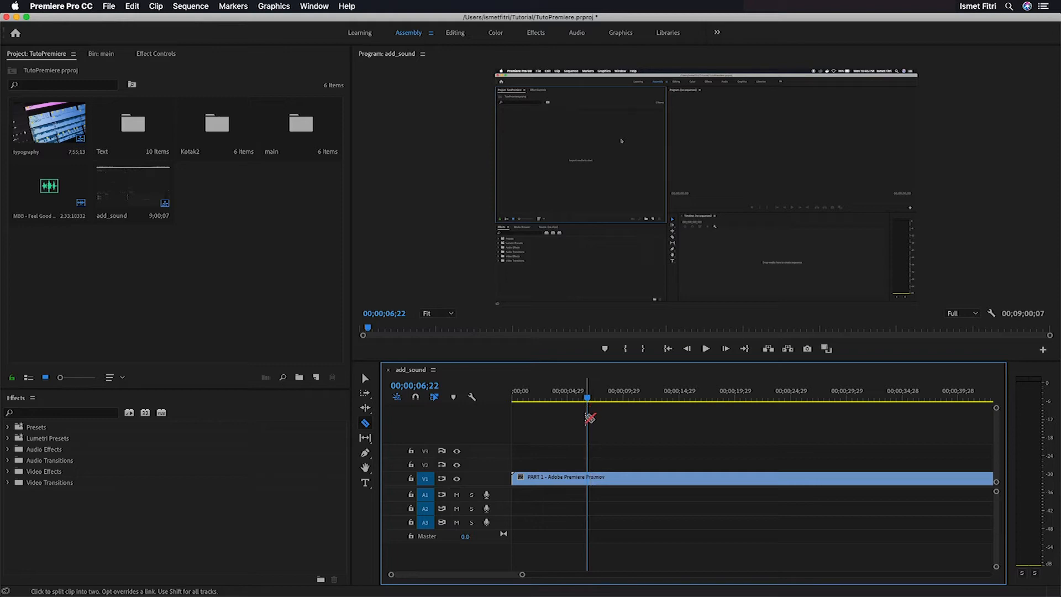
{"action": "left_click", "coordinate": [591, 477]}
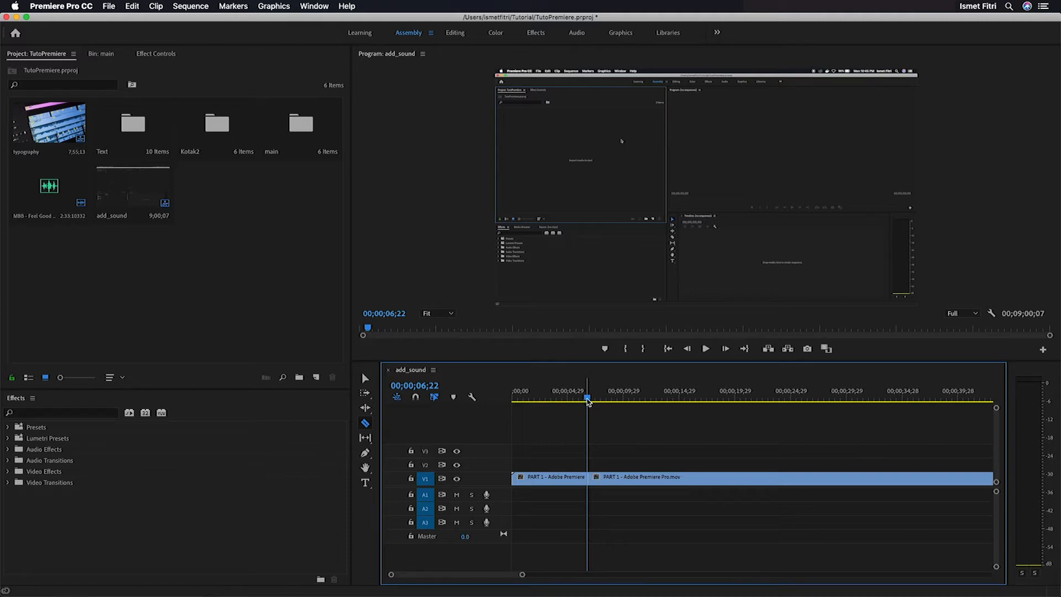
Move the second piece of the clip about one second later on V1 and ripple delete the gap.
{"action": "left_click_drag", "start_coordinate": [587, 397], "coordinate": [607, 397]}
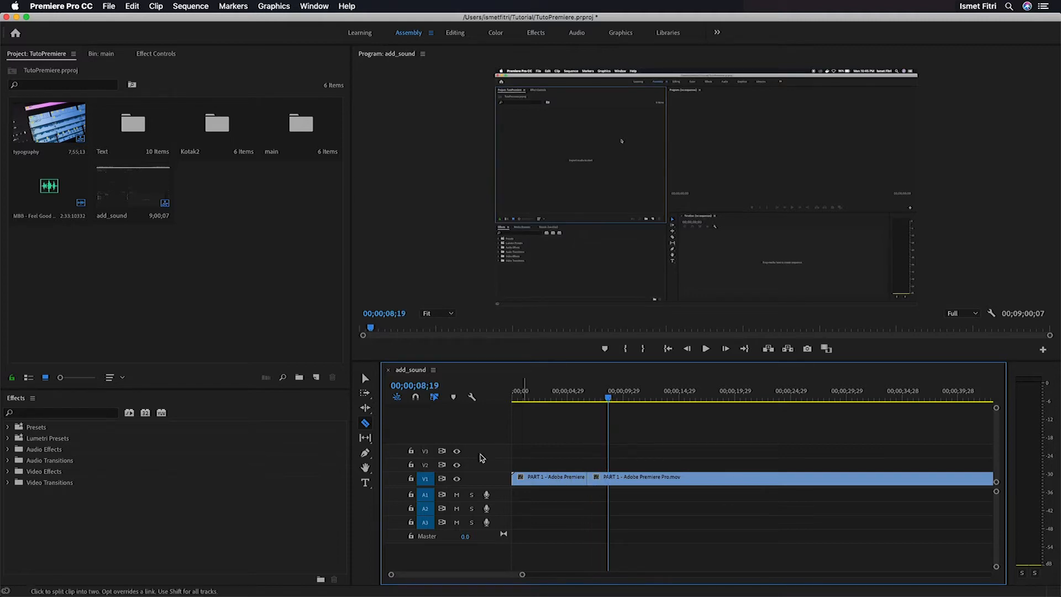
{"action": "left_click", "coordinate": [366, 378]}
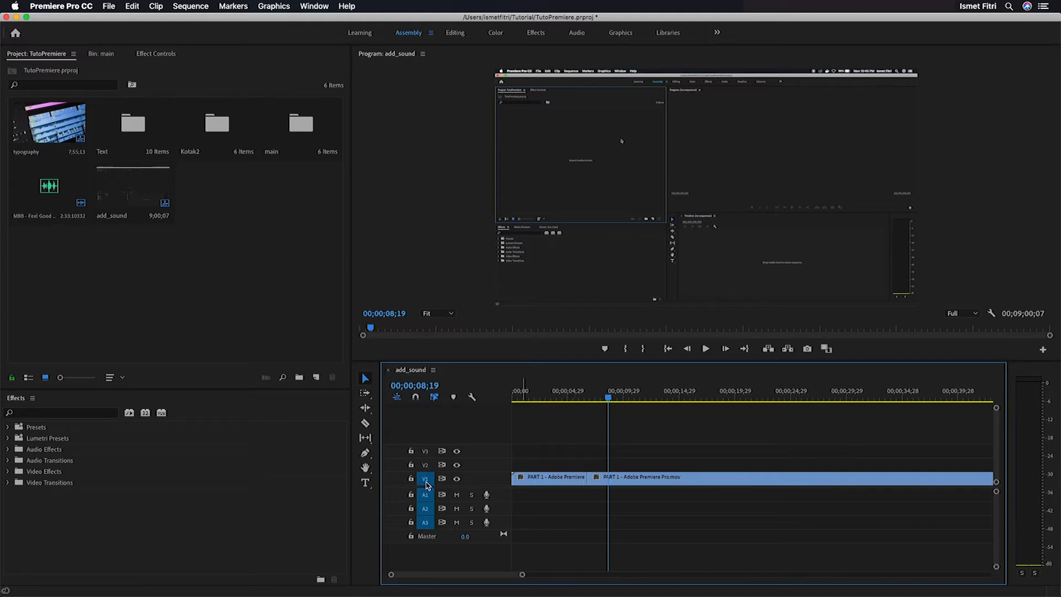
{"action": "left_click", "coordinate": [556, 481]}
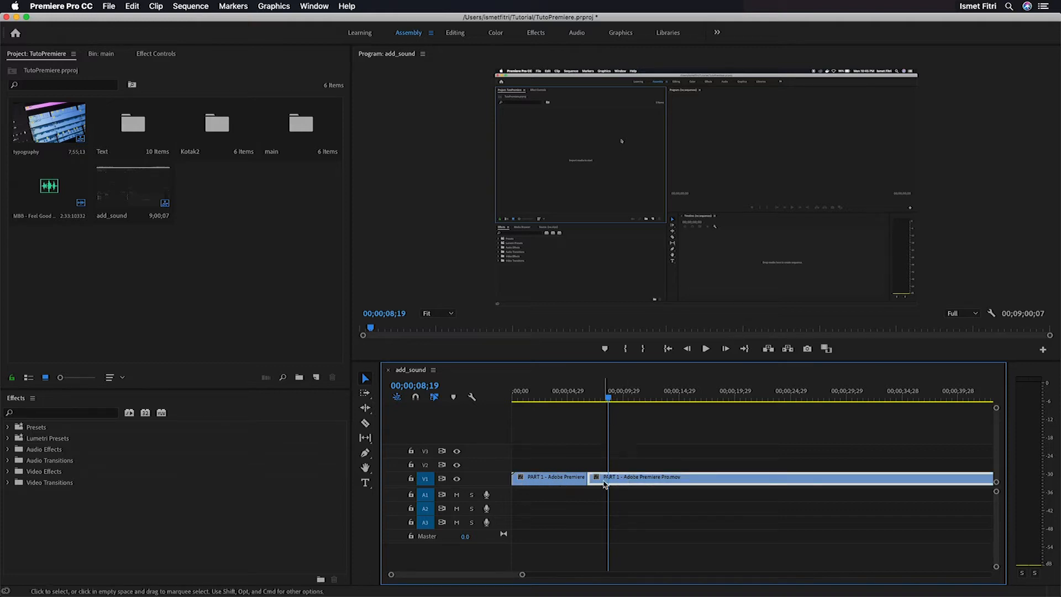
{"action": "mouse_move", "coordinate": [610, 400]}
{"action": "left_mouse_down"}
{"action": "mouse_move", "coordinate": [578, 399]}
{"action": "mouse_move", "coordinate": [607, 414]}
{"action": "left_mouse_up"}
{"action": "left_click_drag", "start_coordinate": [606, 484], "coordinate": [617, 484]}
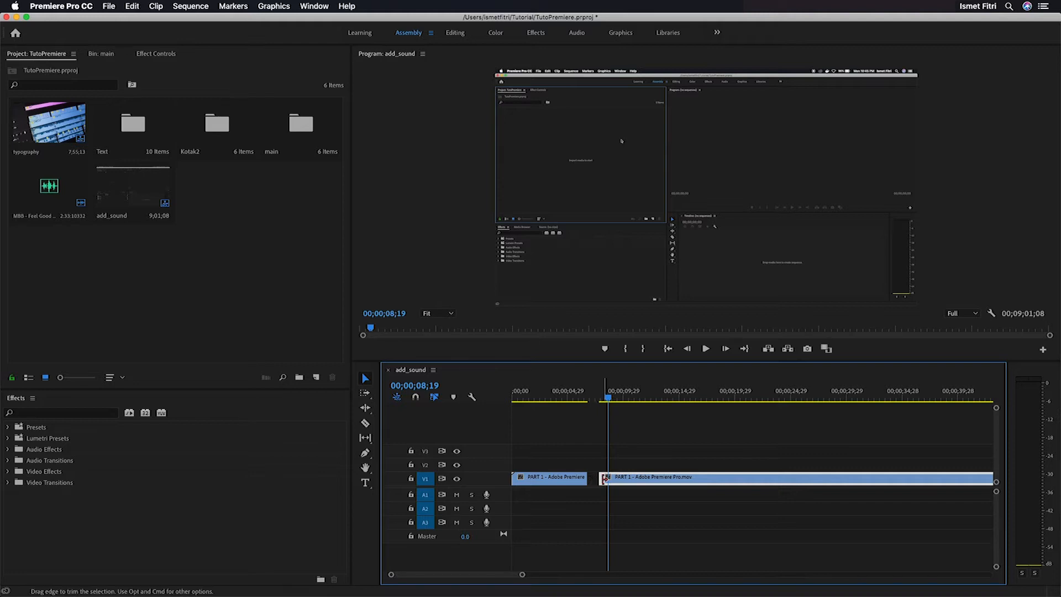
{"action": "left_click", "coordinate": [593, 481]}
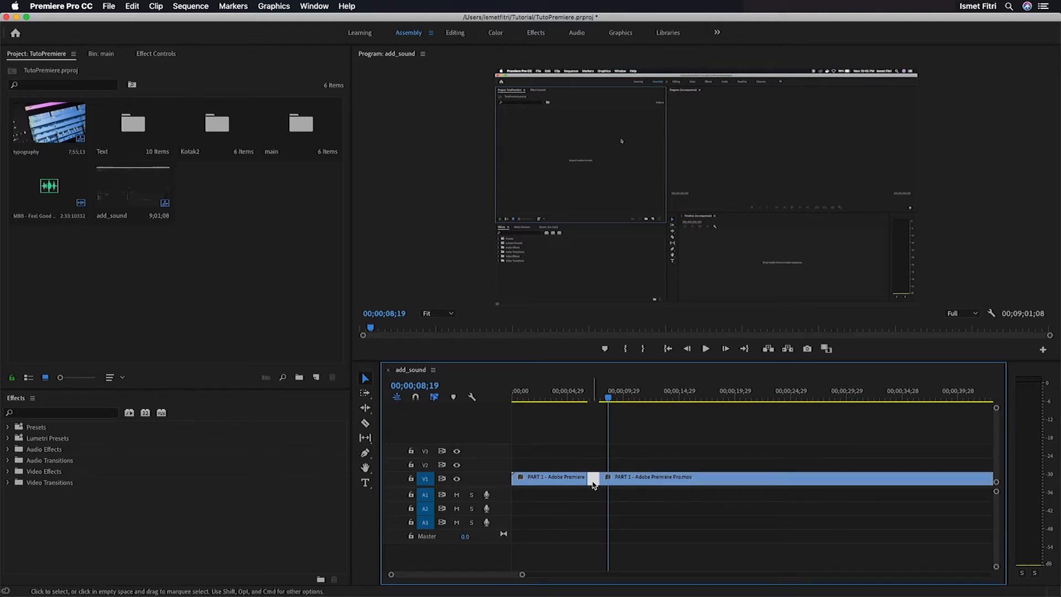
{"action": "key", "text": "Delete"}
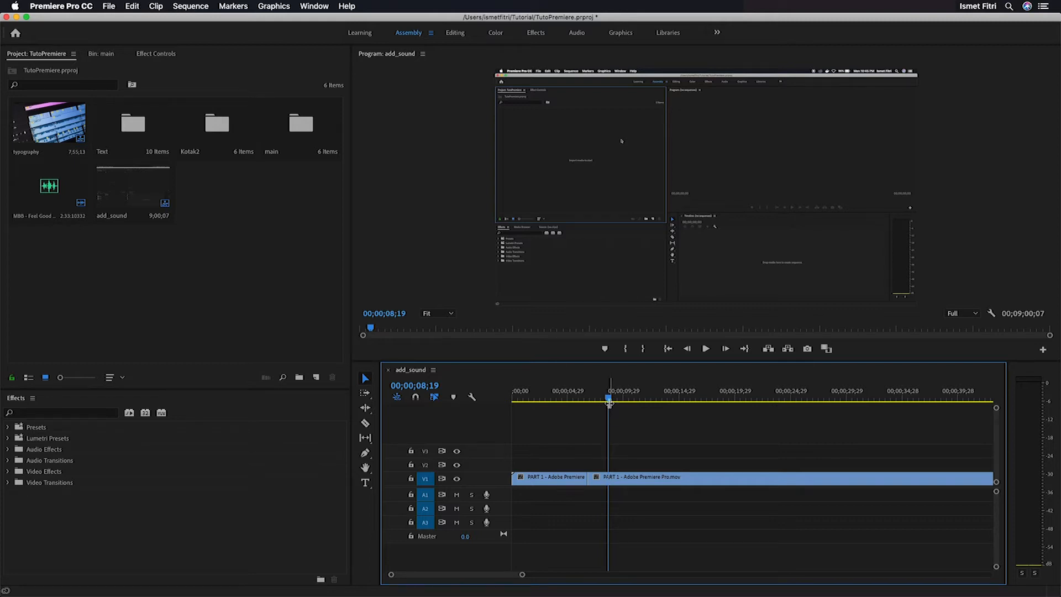
Return the playhead to the start and razor ten closely spaced cuts into V1's second piece between about 7 and 11 seconds.
{"action": "left_click_drag", "start_coordinate": [610, 402], "coordinate": [590, 399]}
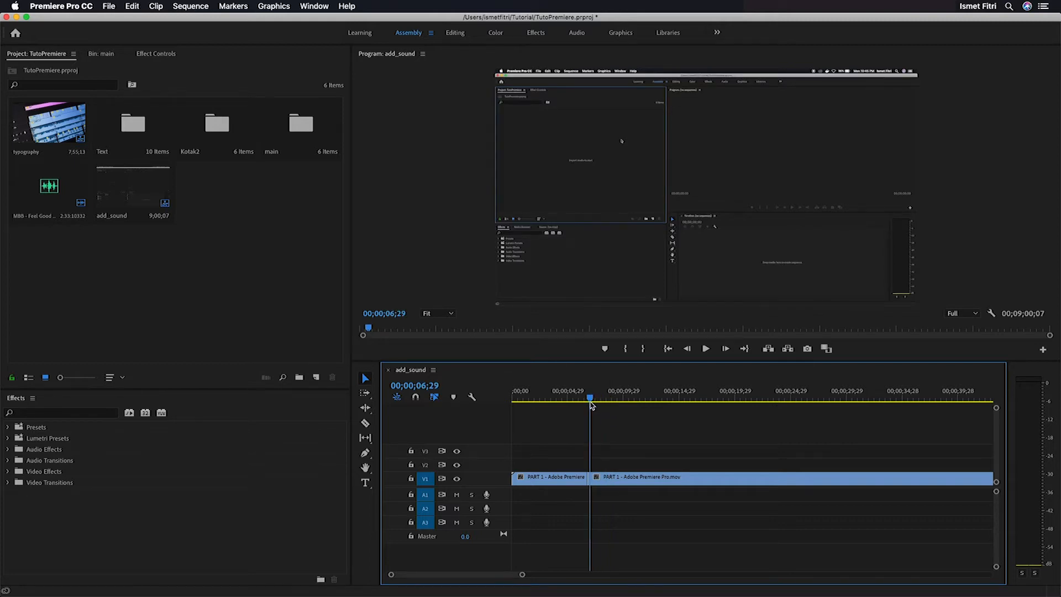
{"action": "key", "text": "c"}
{"action": "key", "text": "Home"}
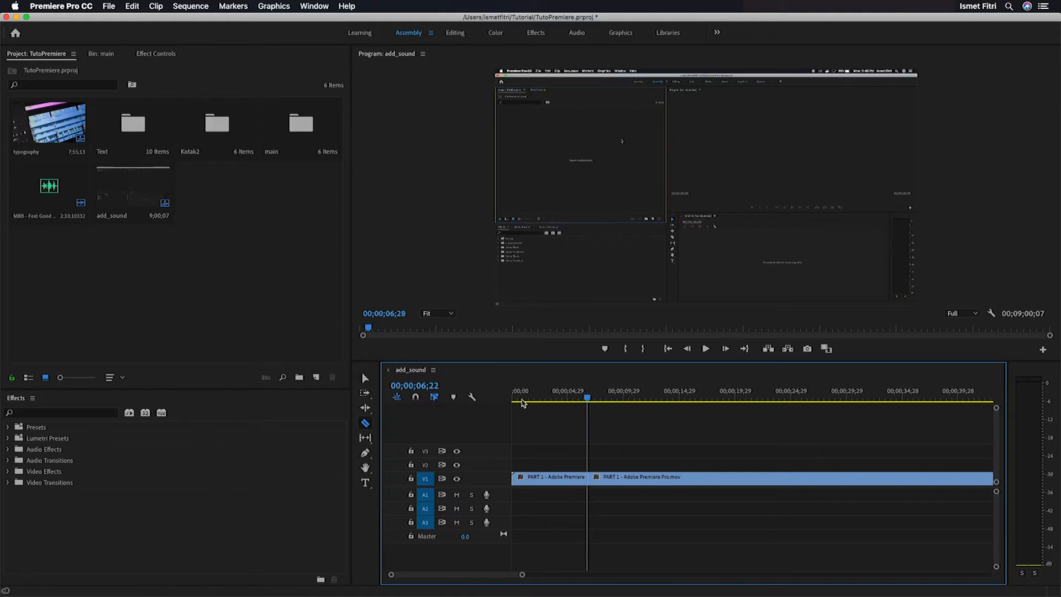
{"action": "left_click", "coordinate": [594, 478]}
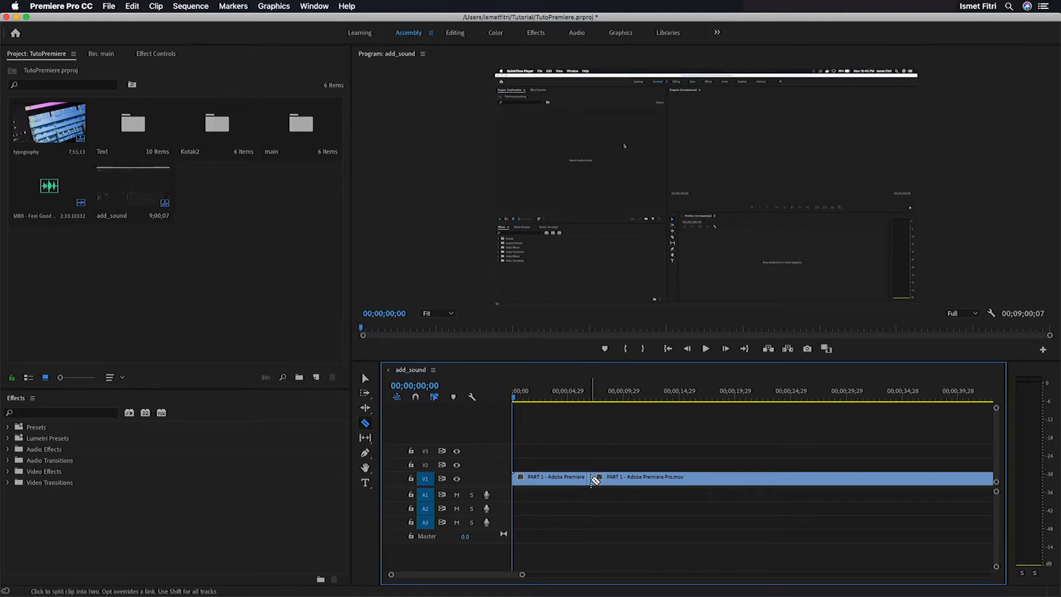
{"action": "left_click", "coordinate": [596, 478]}
{"action": "left_click", "coordinate": [601, 478]}
{"action": "left_click", "coordinate": [605, 479]}
{"action": "left_click", "coordinate": [611, 478]}
{"action": "left_click", "coordinate": [615, 478]}
{"action": "left_click", "coordinate": [620, 478]}
{"action": "left_click", "coordinate": [624, 479]}
{"action": "left_click", "coordinate": [628, 478]}
{"action": "left_click", "coordinate": [633, 478]}
Delete every other short slice on track V1 between about 7 and 11 seconds, leaving gaps between the rest.
{"action": "left_click", "coordinate": [364, 378]}
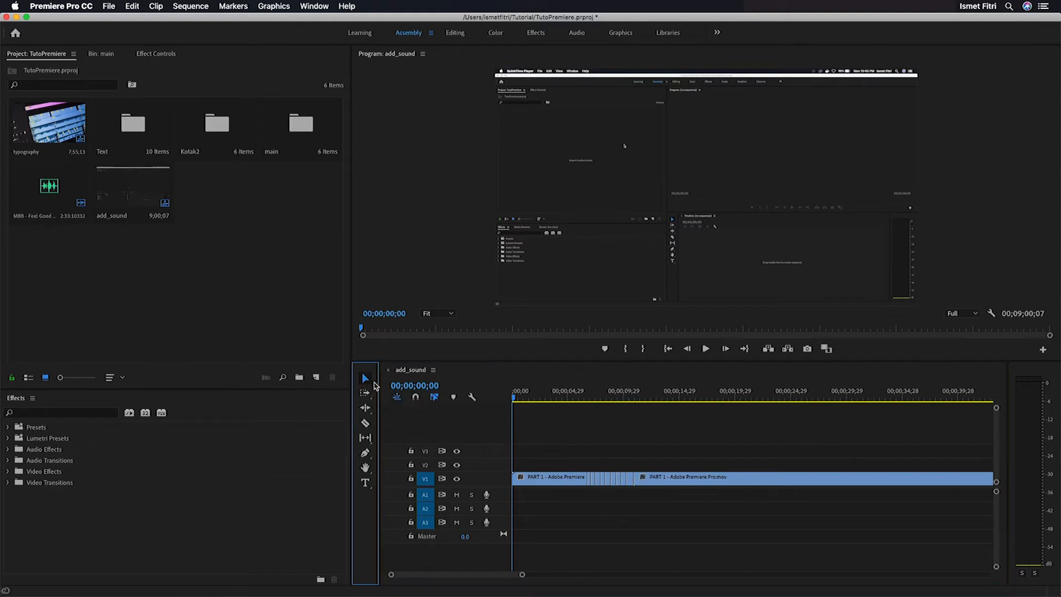
{"action": "left_click", "coordinate": [589, 481]}
{"action": "key", "text": "Delete"}
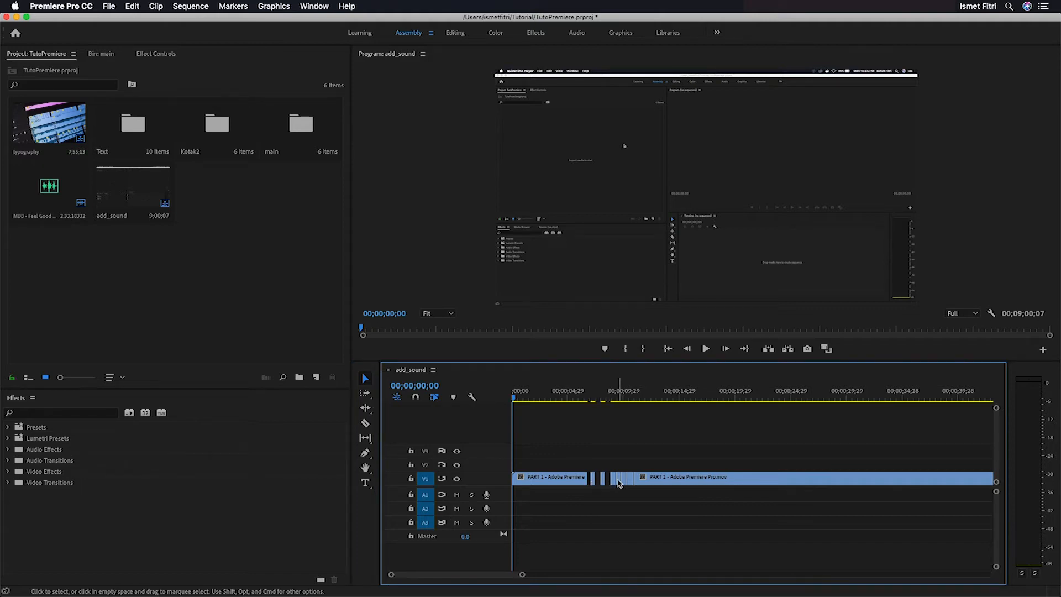
{"action": "key", "text": "Delete"}
Play the sequence across the gaps on V1 and stop at 00;00;11;15.
{"action": "mouse_move", "coordinate": [561, 396]}
{"action": "left_mouse_down"}
{"action": "mouse_move", "coordinate": [630, 399]}
{"action": "mouse_move", "coordinate": [559, 399]}
{"action": "left_mouse_up"}
{"action": "left_click", "coordinate": [707, 349]}
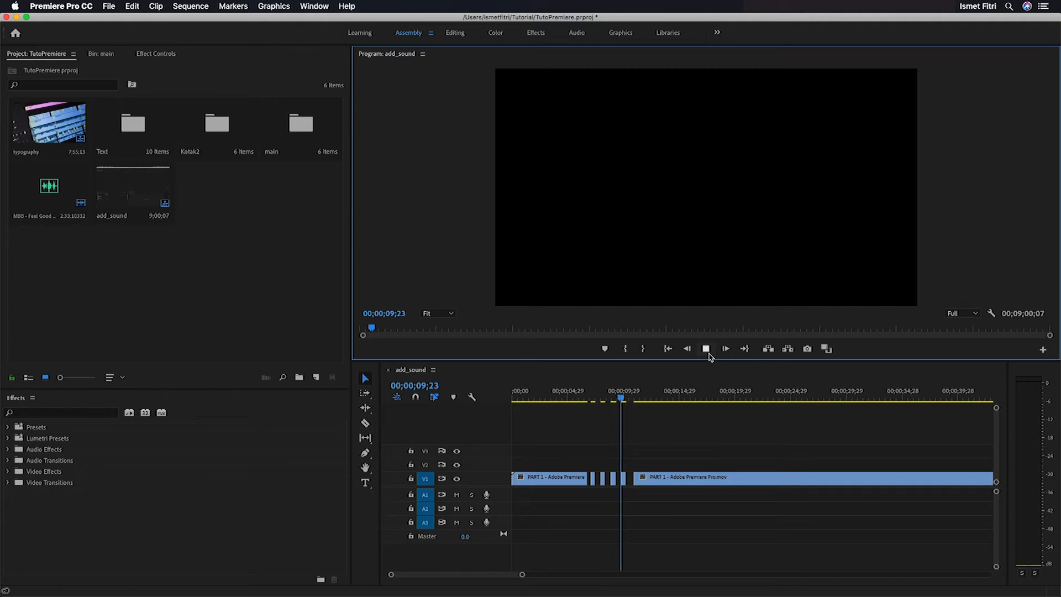
{"action": "left_click", "coordinate": [707, 351]}
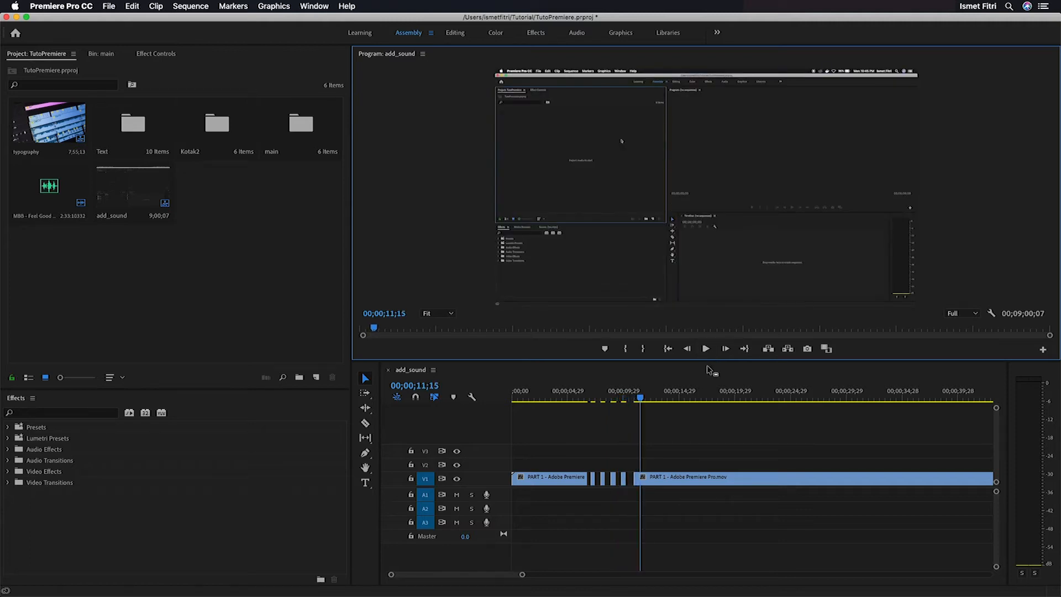
Shift the short slices and the long last piece on V1 earlier to narrow the gaps between them.
{"action": "left_click", "coordinate": [590, 481]}
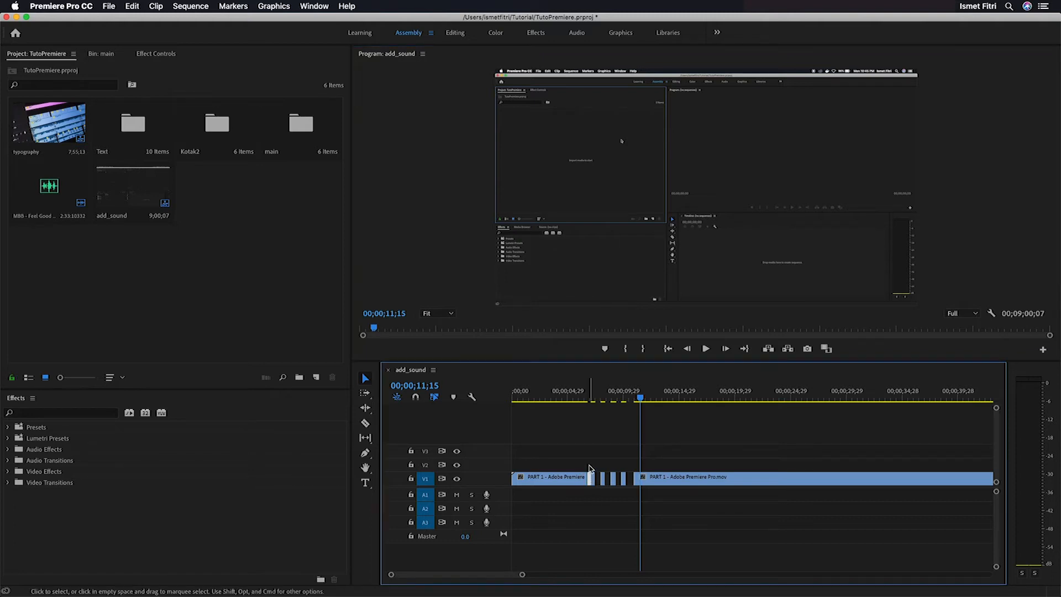
{"action": "mouse_move", "coordinate": [639, 399]}
{"action": "left_mouse_down"}
{"action": "mouse_move", "coordinate": [583, 407]}
{"action": "mouse_move", "coordinate": [643, 414]}
{"action": "left_mouse_up"}
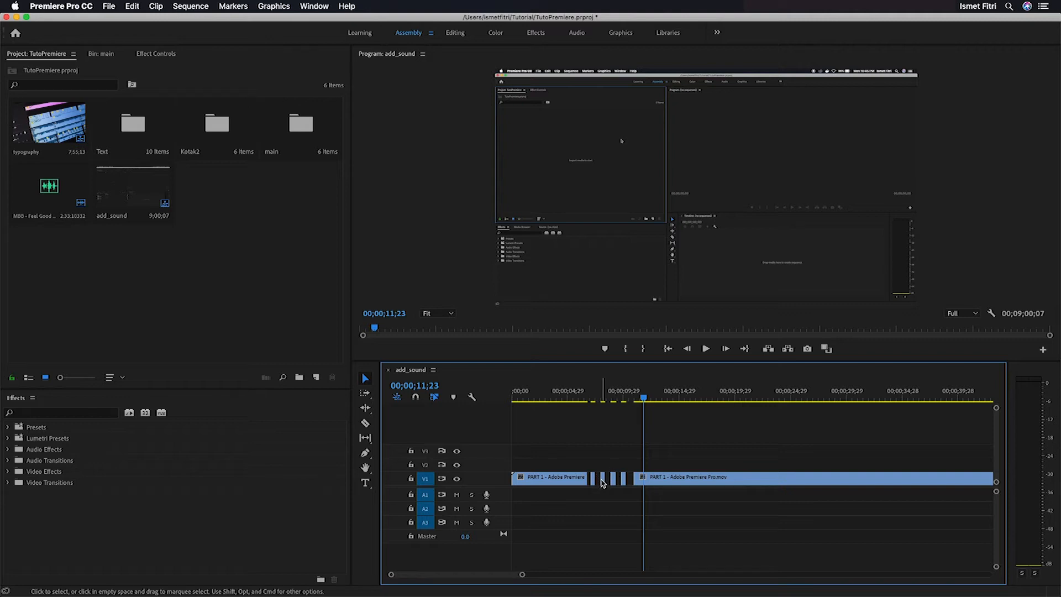
{"action": "left_click_drag", "start_coordinate": [603, 481], "coordinate": [641, 479]}
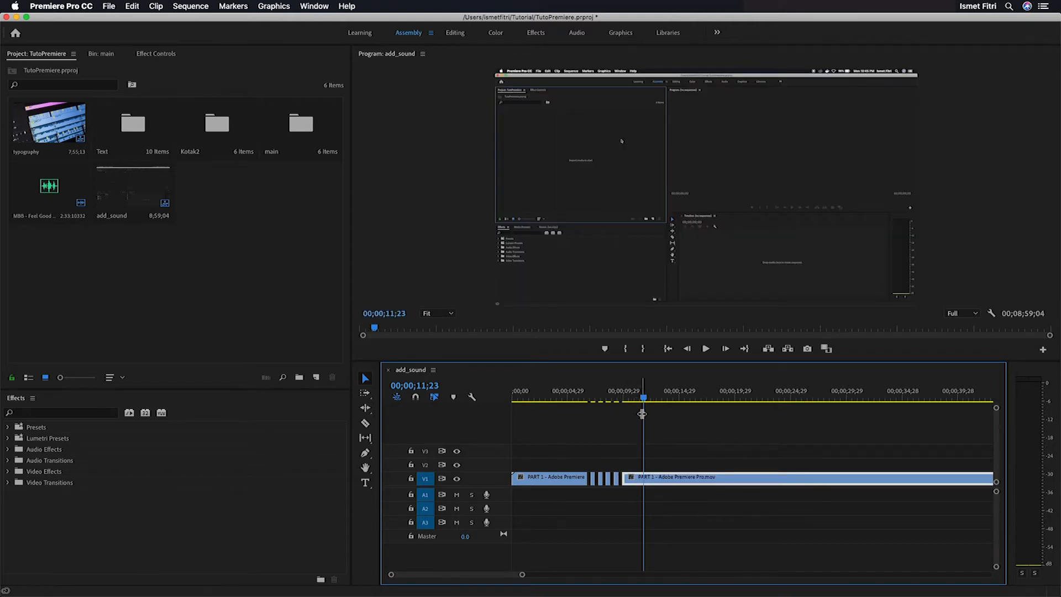
Return the playhead to the start of the sequence and save the project.
{"action": "left_click_drag", "start_coordinate": [646, 404], "coordinate": [504, 399]}
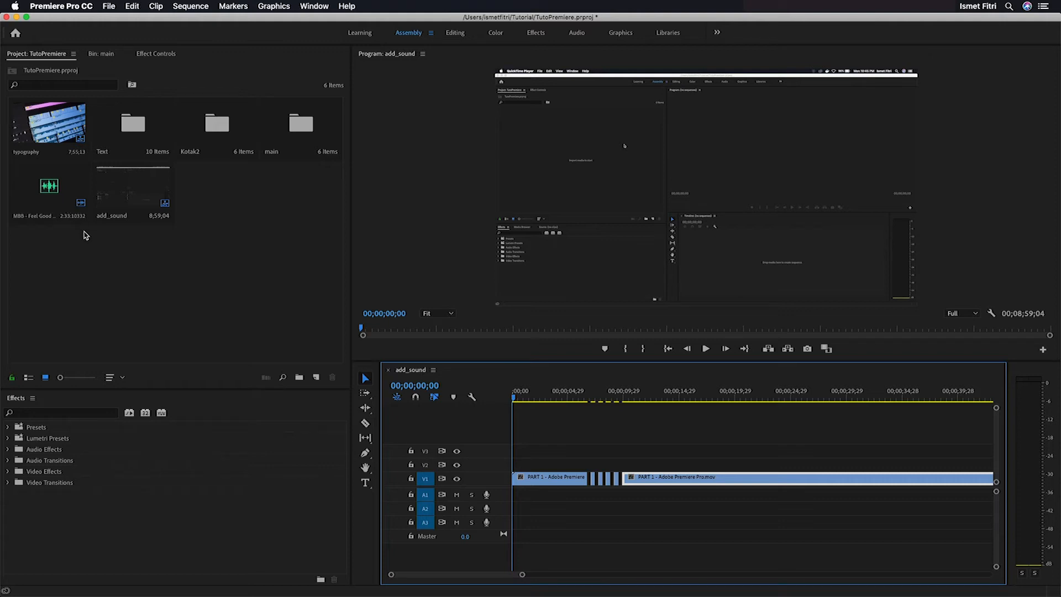
{"action": "left_click", "coordinate": [184, 262]}
{"action": "key", "text": "super+s"}
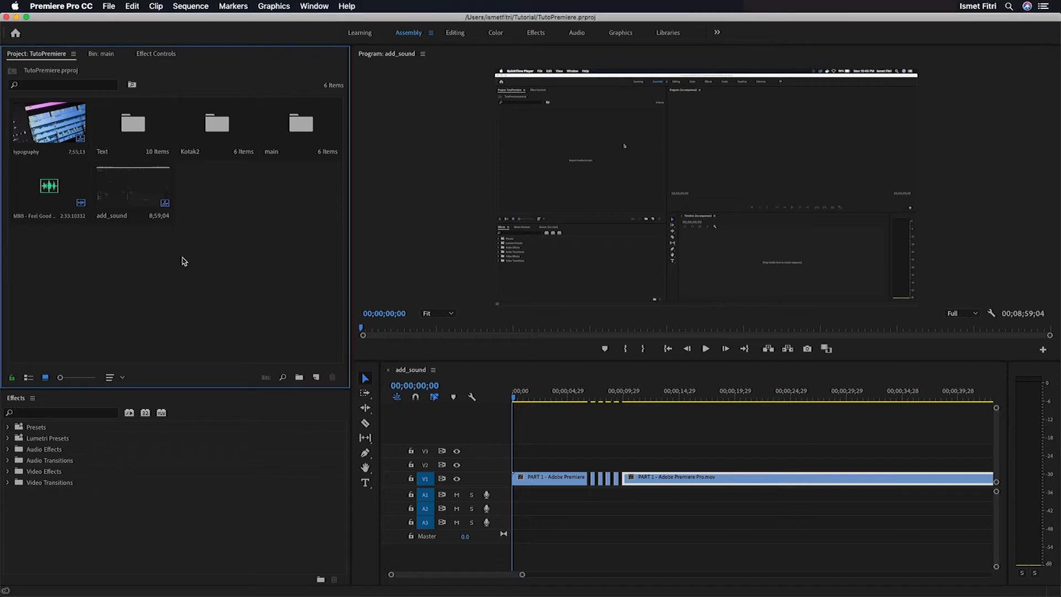
{"action": "right_click", "coordinate": [203, 219]}
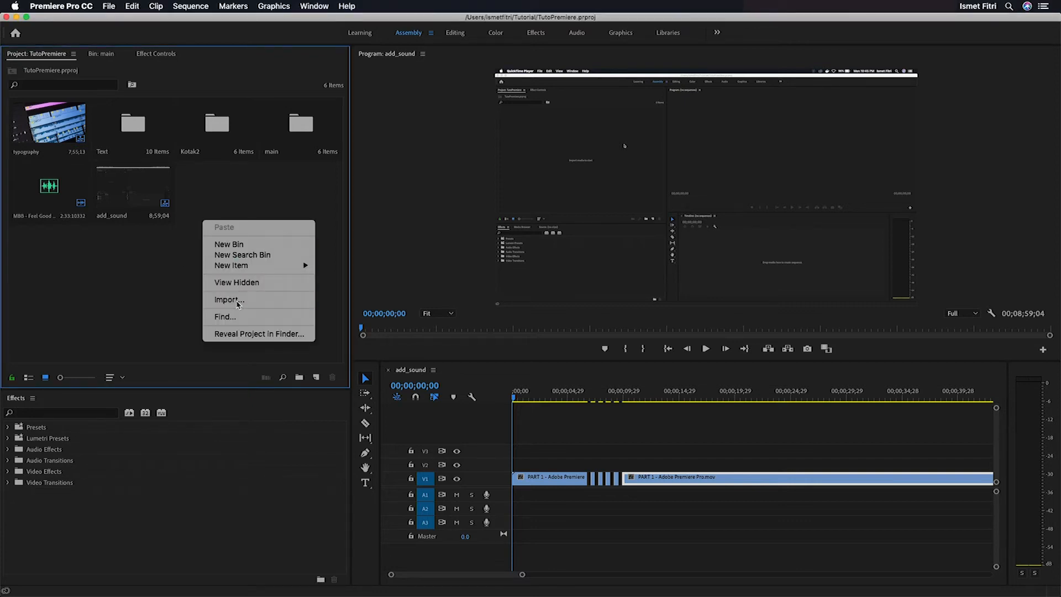
{"action": "left_click", "coordinate": [238, 303]}
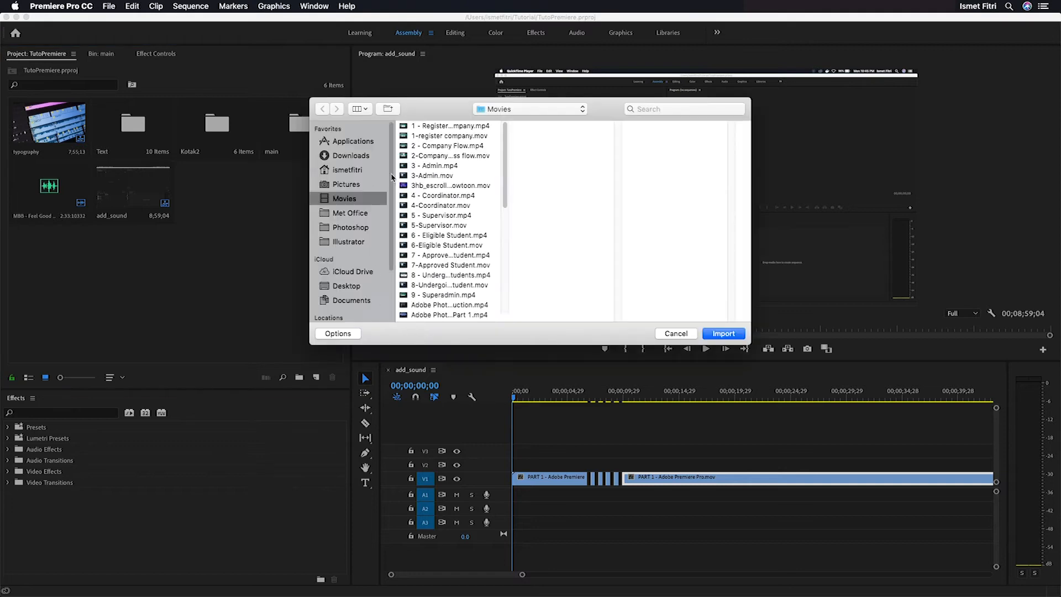
{"action": "scroll", "coordinate": [488, 193], "scroll_direction": "down", "scroll_amount": 5}
{"action": "scroll", "coordinate": [475, 199], "scroll_direction": "up", "scroll_amount": 5}
{"action": "left_click", "coordinate": [674, 334]}
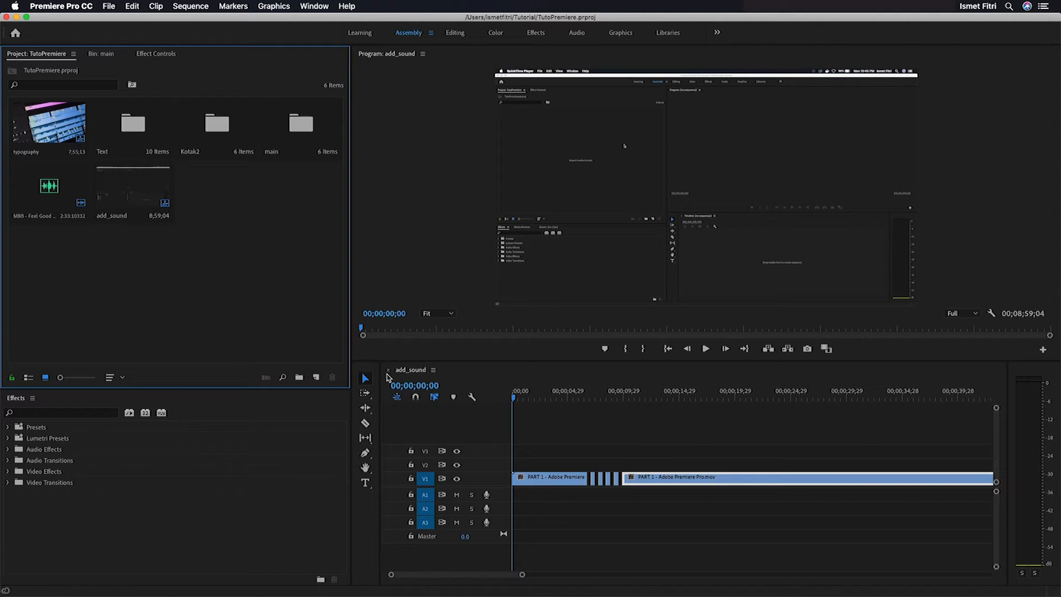
Delete the remaining short slices on V1 and close the gap before the long last piece.
{"action": "left_click_drag", "start_coordinate": [663, 464], "coordinate": [613, 486]}
{"action": "key", "text": "Delete"}
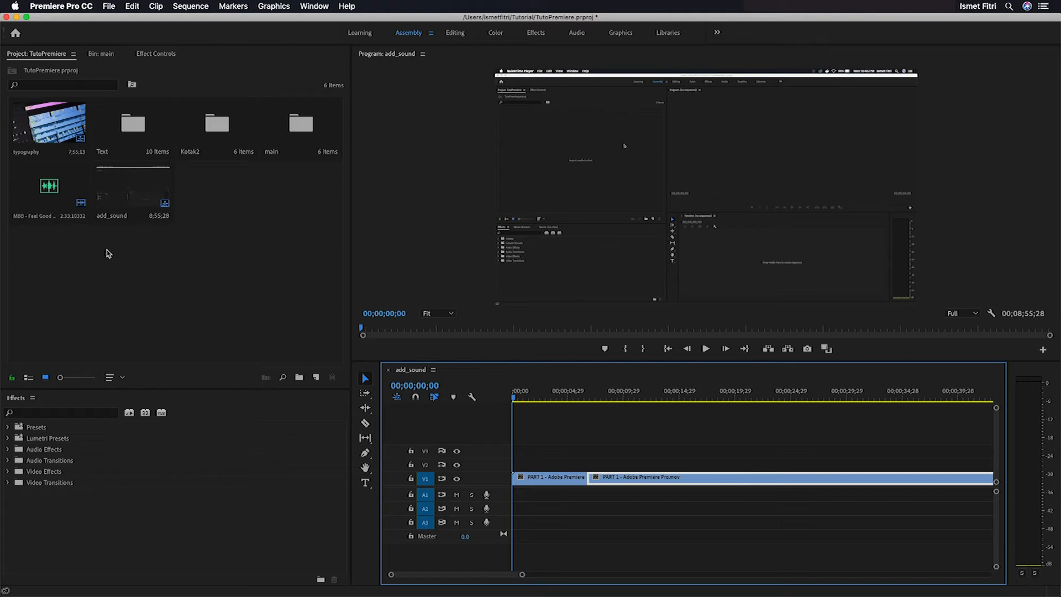
Place the MBB - Feel Good audio from the project on track A1 at the start of the sequence.
{"action": "left_click", "coordinate": [52, 195]}
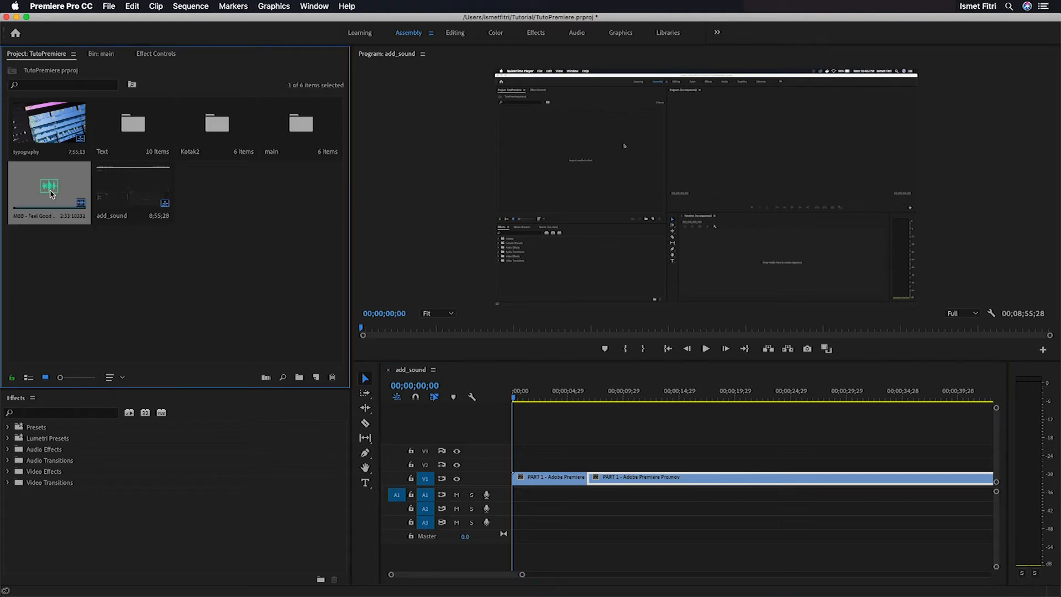
{"action": "left_click_drag", "start_coordinate": [488, 497], "coordinate": [514, 494]}
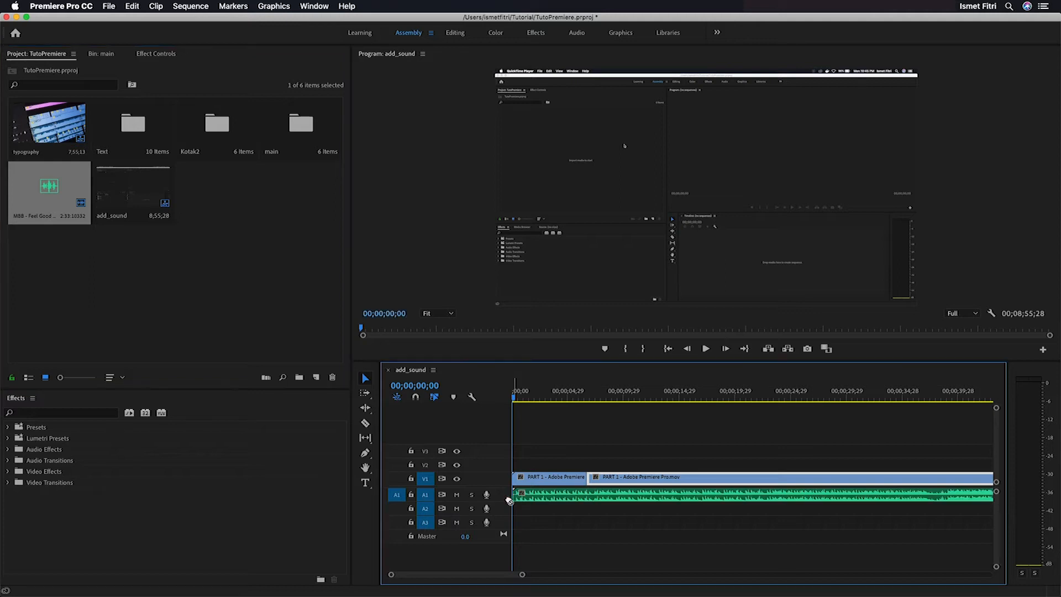
Compare the music's length with the video and play the opening of the sequence to 00;00;07;10.
{"action": "left_click_drag", "start_coordinate": [524, 574], "coordinate": [754, 566]}
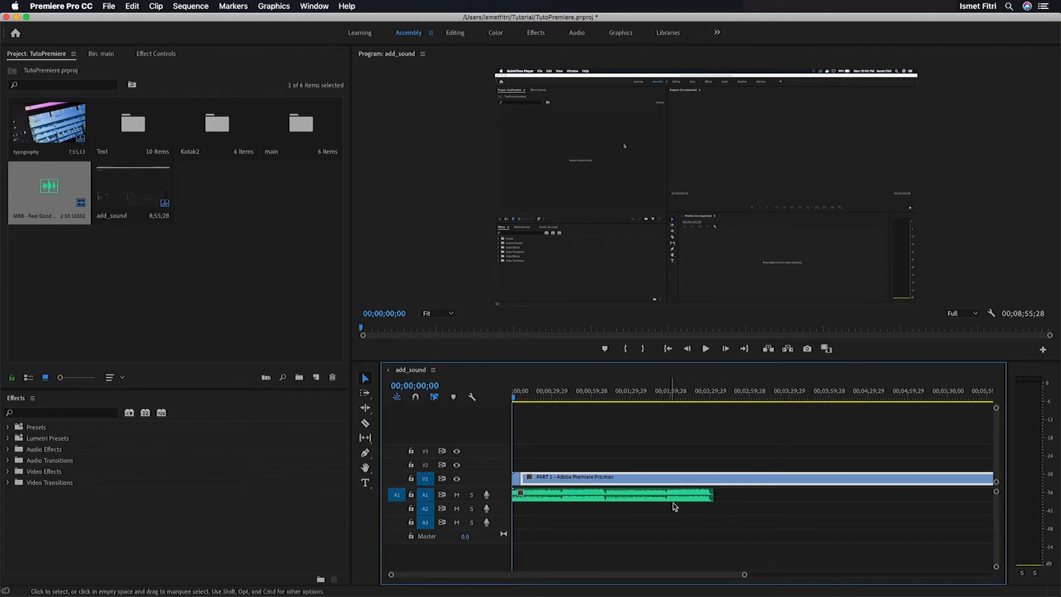
{"action": "left_click_drag", "start_coordinate": [745, 575], "coordinate": [830, 575]}
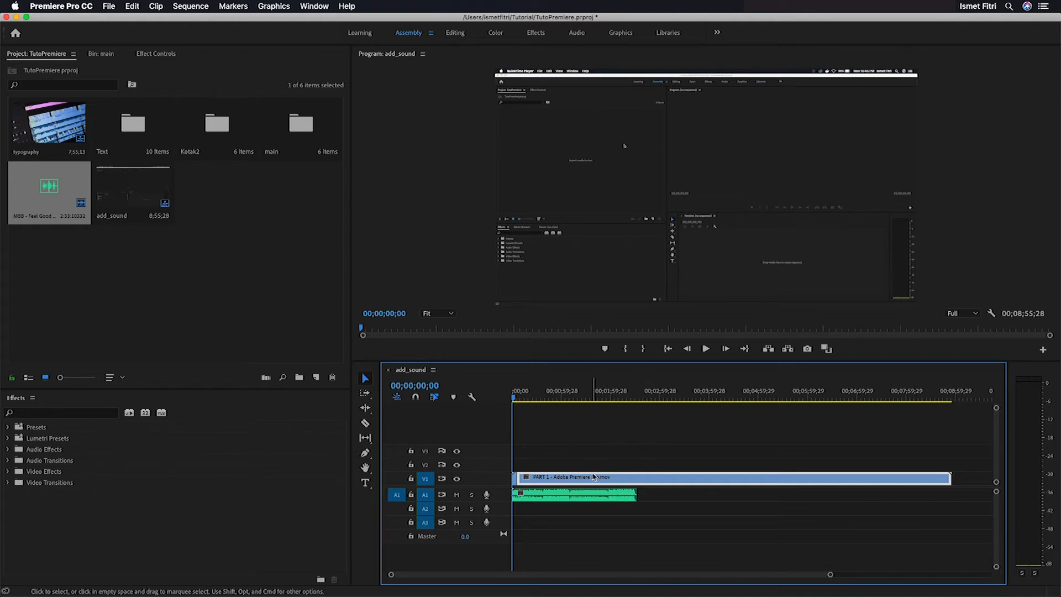
{"action": "left_click_drag", "start_coordinate": [829, 574], "coordinate": [675, 574]}
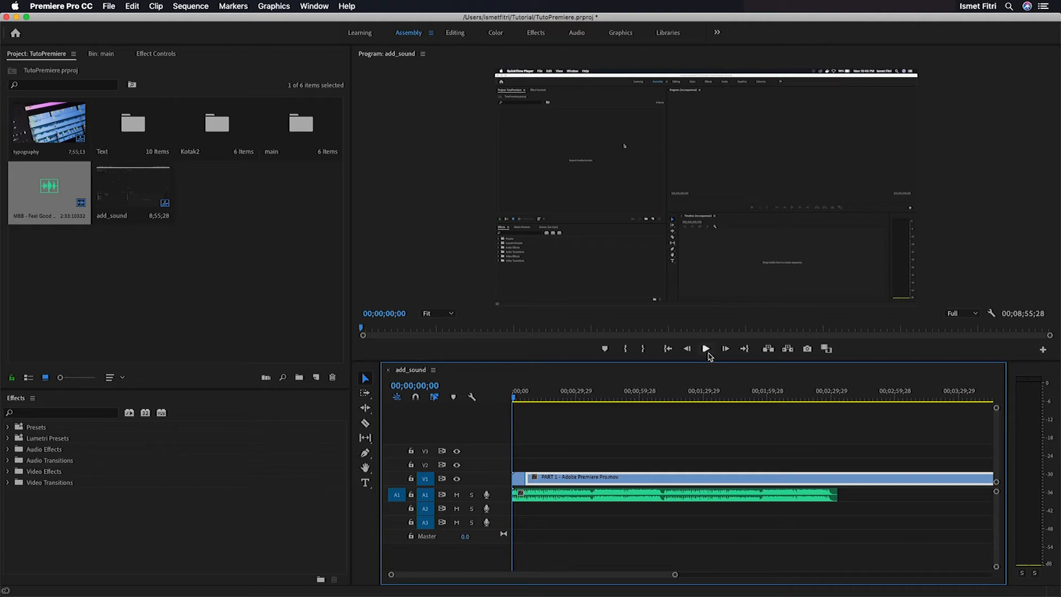
{"action": "left_click", "coordinate": [706, 349]}
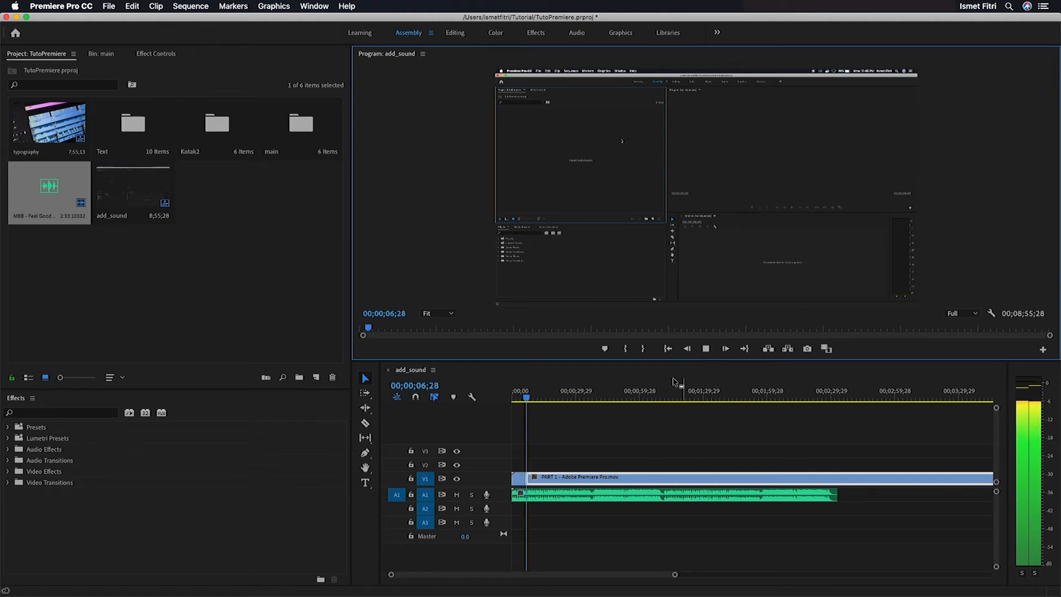
{"action": "key", "text": "space"}
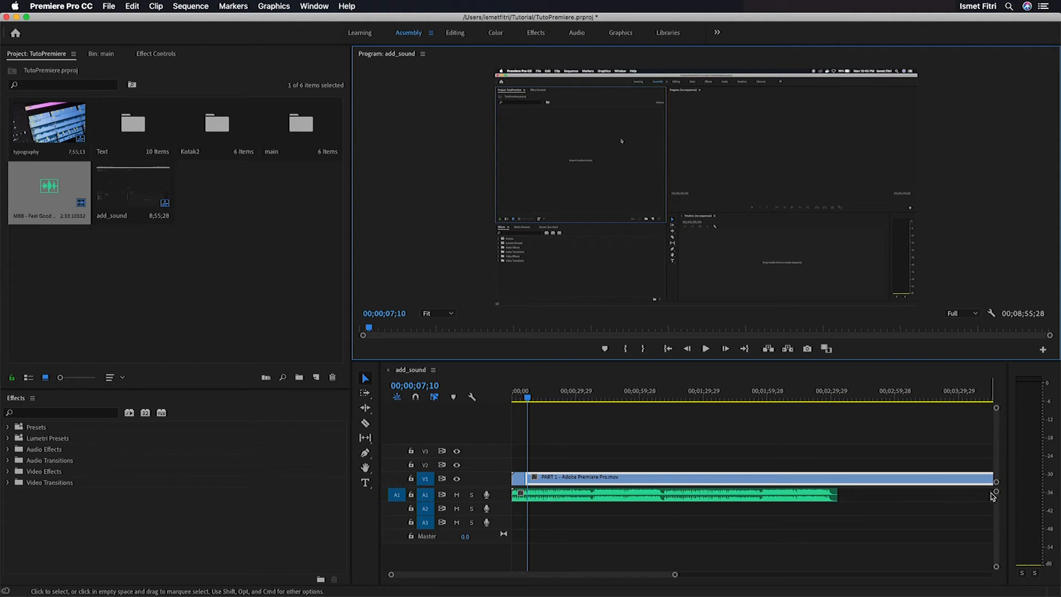
Enlarge the audio tracks, lower the music clip's volume line on A1, and play it to 00;00;16;20.
{"action": "left_click_drag", "start_coordinate": [996, 491], "coordinate": [998, 502]}
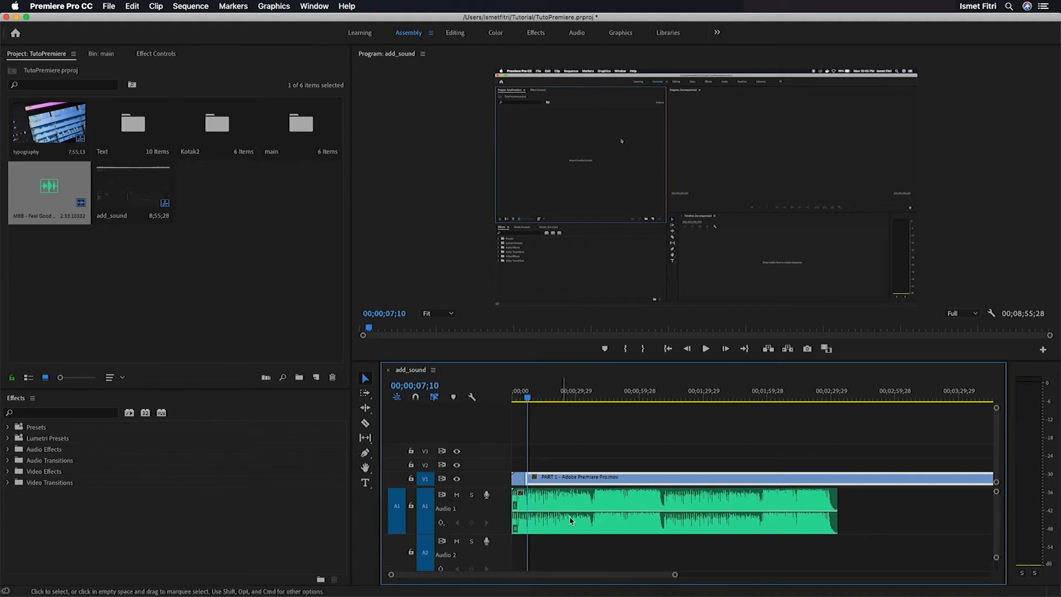
{"action": "left_click_drag", "start_coordinate": [564, 509], "coordinate": [563, 522]}
{"action": "left_click_drag", "start_coordinate": [580, 522], "coordinate": [564, 526]}
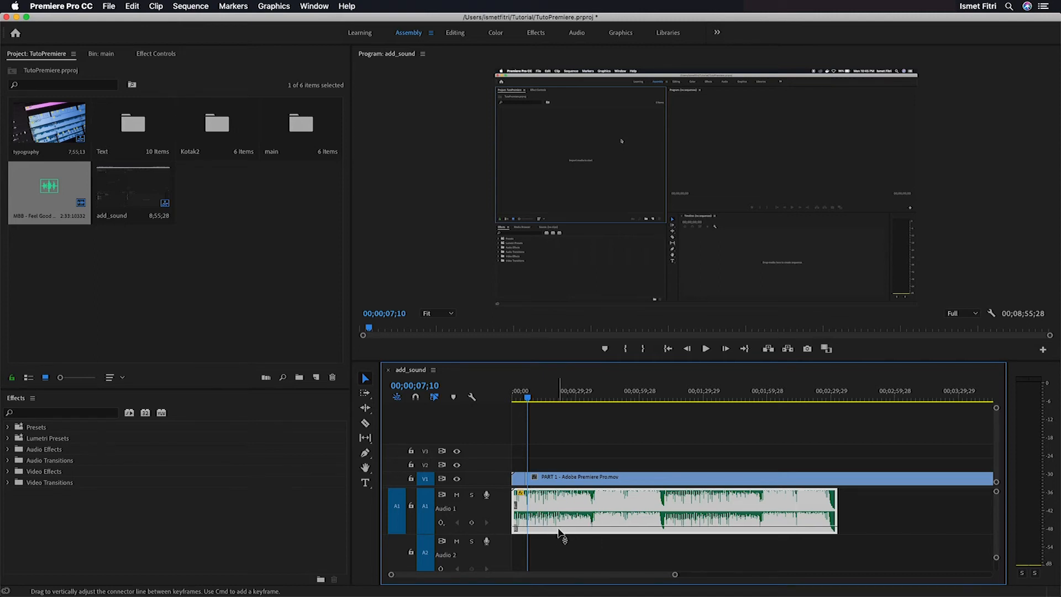
{"action": "left_click", "coordinate": [707, 350]}
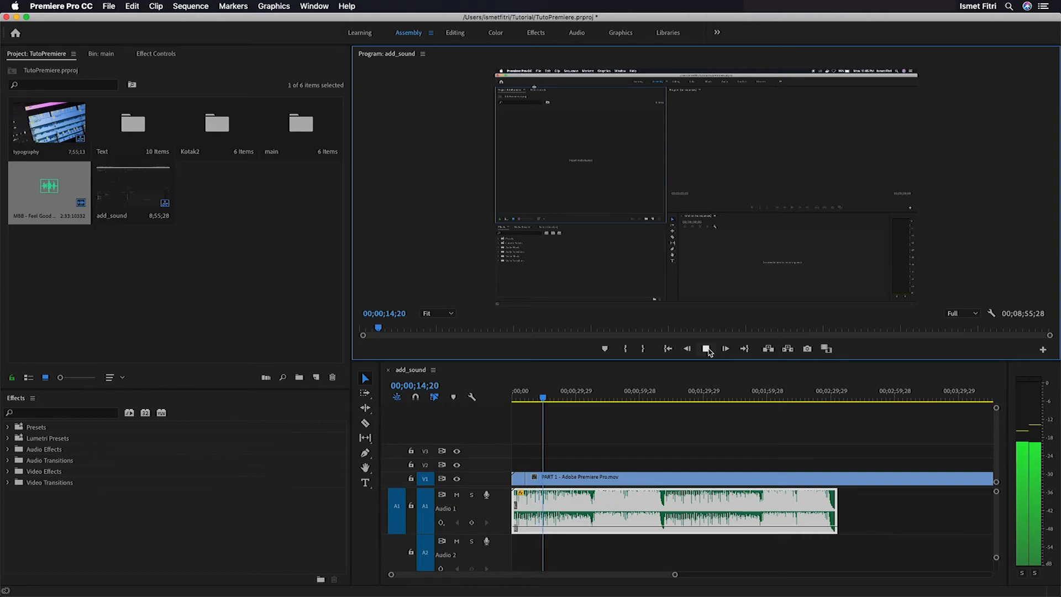
{"action": "left_click", "coordinate": [706, 349]}
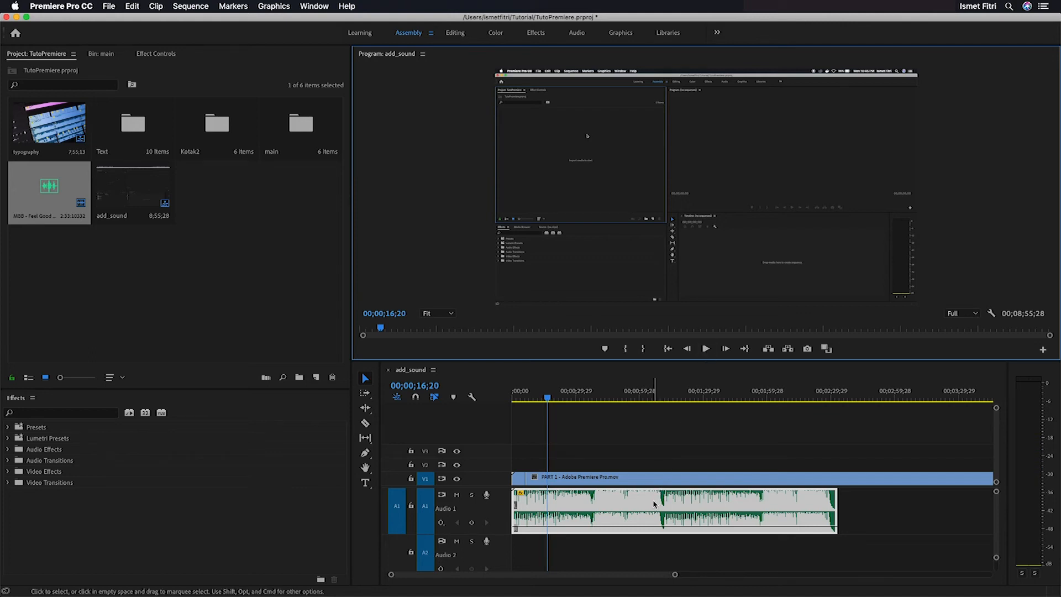
Undo the volume reduction on the music clip and set its Volume Level to 5.0 dB at 00;00;16;20.
{"action": "left_click", "coordinate": [555, 505]}
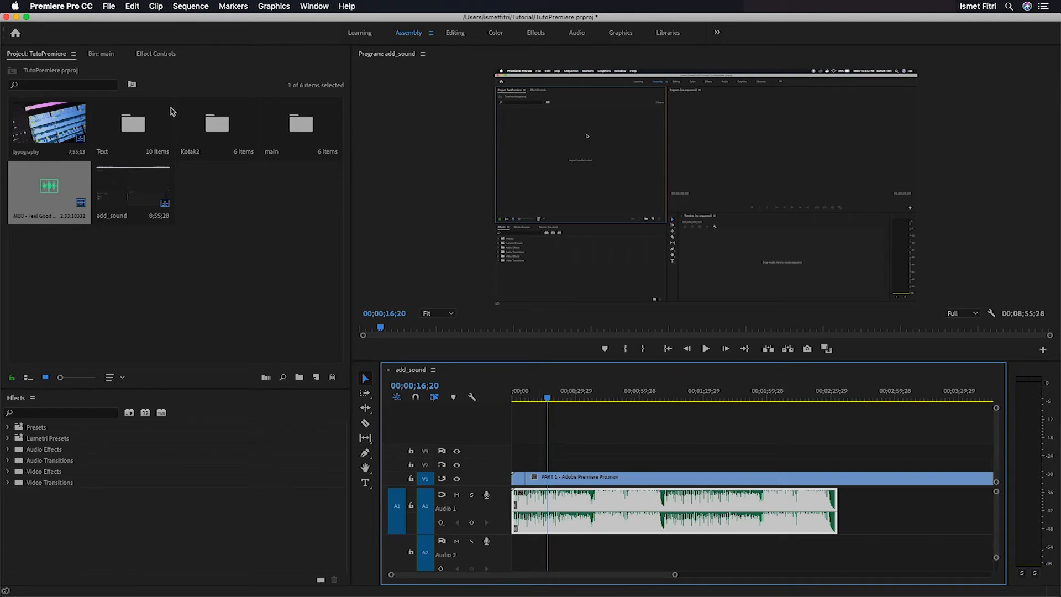
{"action": "left_click", "coordinate": [160, 54]}
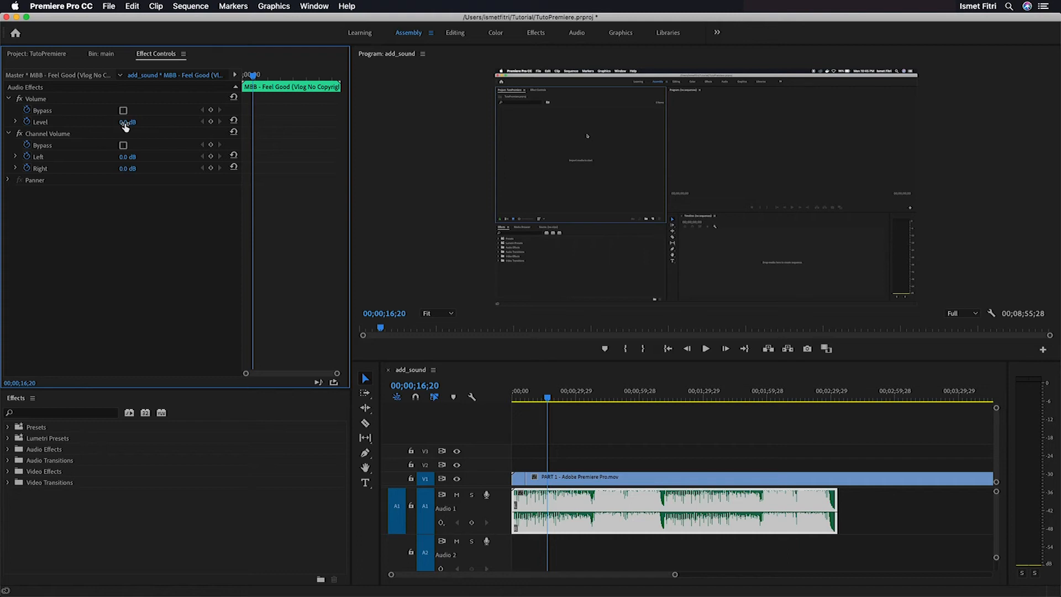
{"action": "left_click_drag", "start_coordinate": [127, 122], "coordinate": [149, 121]}
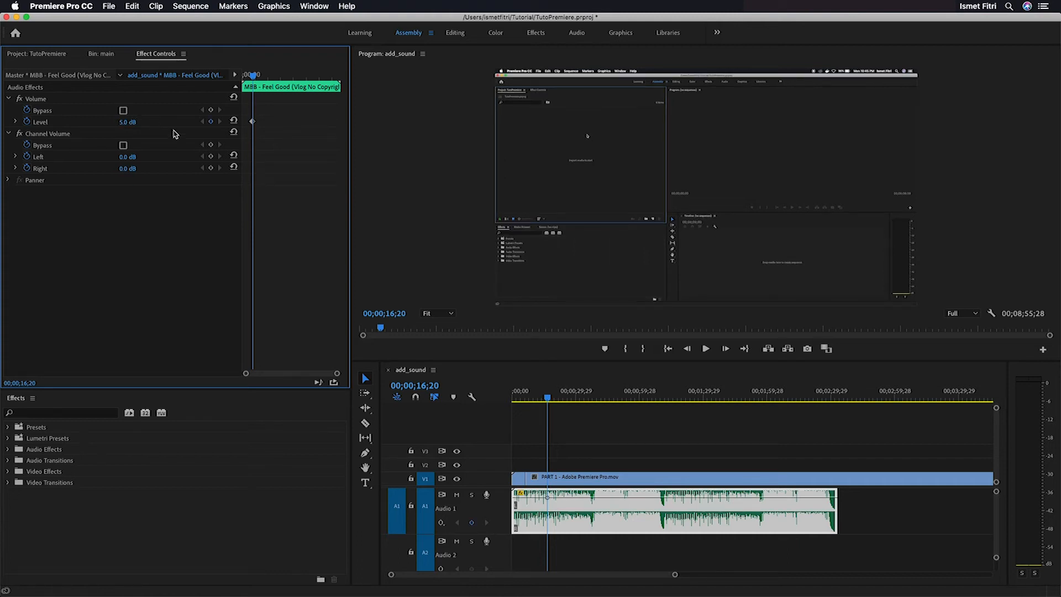
Delete the Level keyframe and turn off keyframing for Level with the playhead at 00;00;24;05.
{"action": "left_click", "coordinate": [252, 121]}
{"action": "left_click_drag", "start_coordinate": [261, 117], "coordinate": [250, 129]}
{"action": "key", "text": "Delete"}
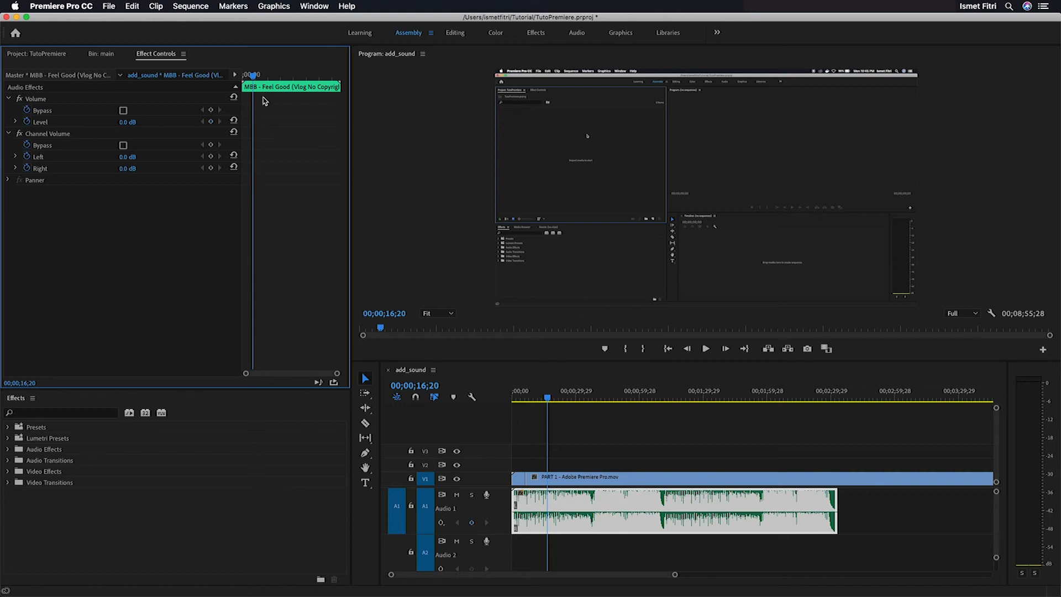
{"action": "left_click_drag", "start_coordinate": [253, 75], "coordinate": [257, 75]}
{"action": "left_click", "coordinate": [32, 123]}
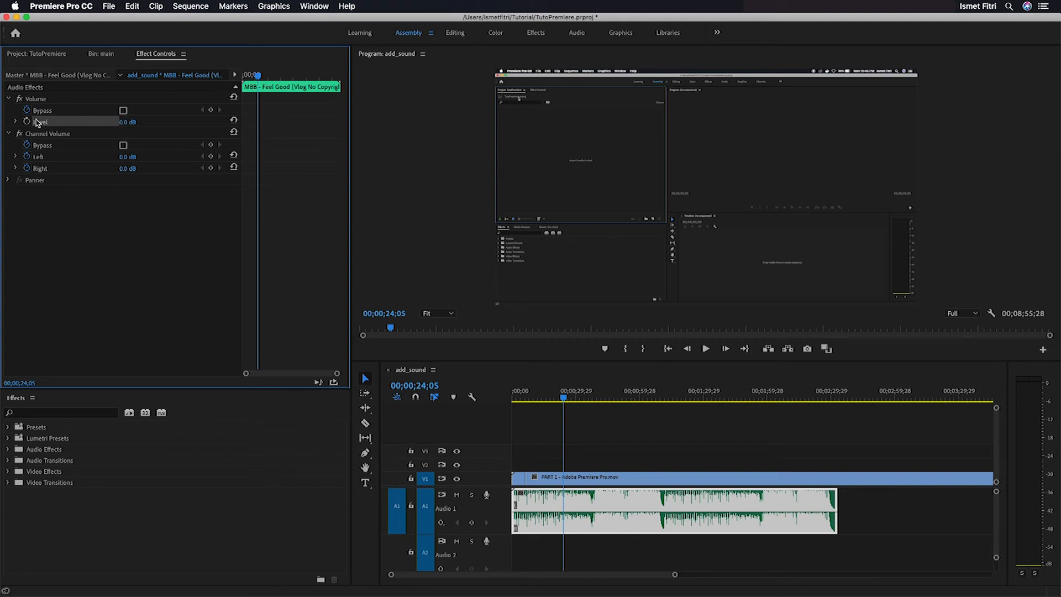
Set the music clip's Volume Level to 5.5 dB and play it back to 00;00;29;23.
{"action": "left_click_drag", "start_coordinate": [124, 122], "coordinate": [138, 122]}
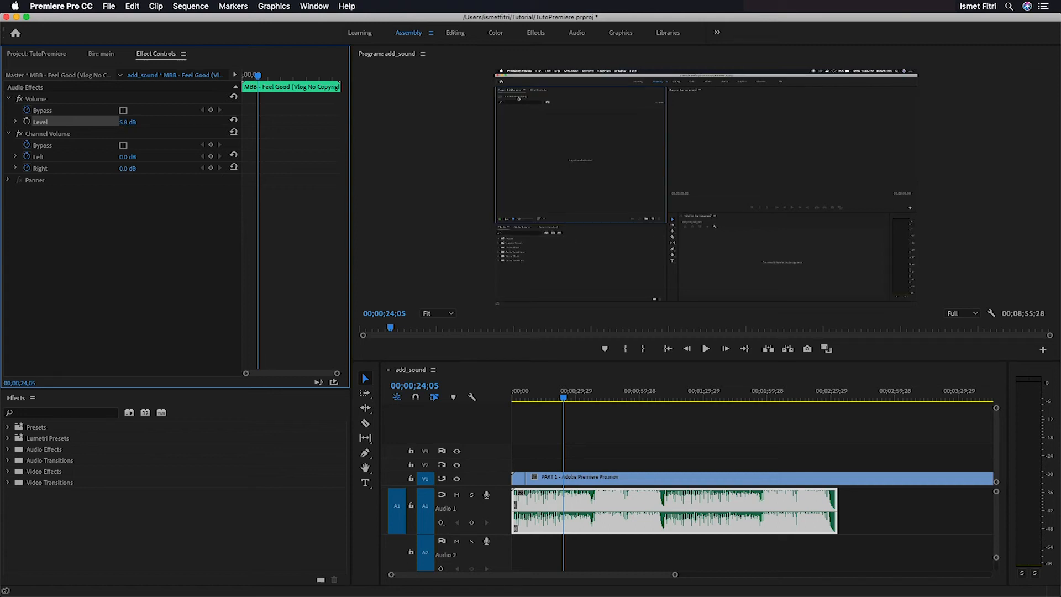
{"action": "left_click_drag", "start_coordinate": [139, 122], "coordinate": [136, 124]}
{"action": "left_click", "coordinate": [281, 95]}
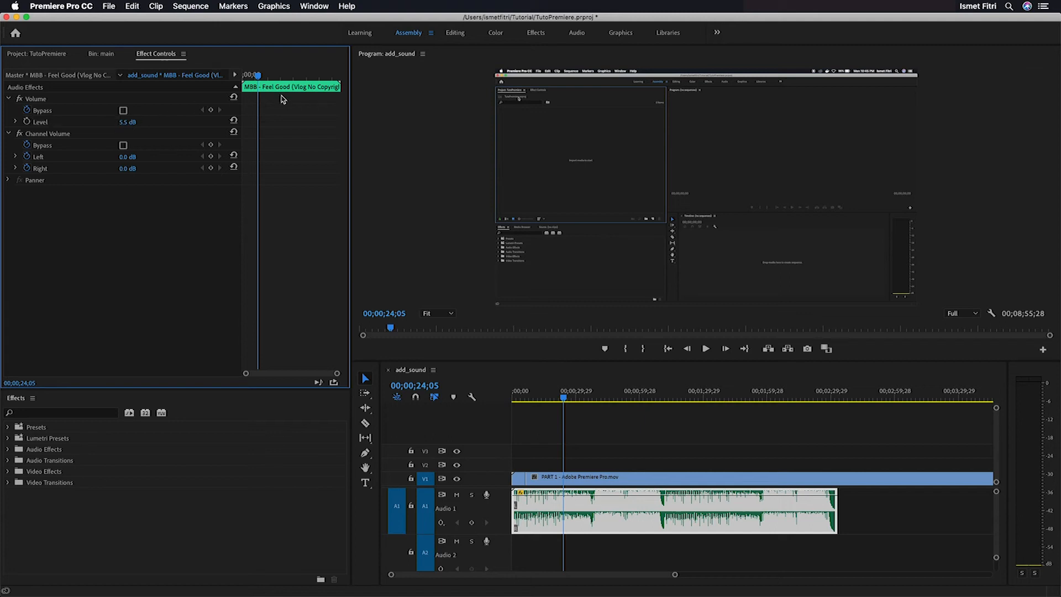
{"action": "left_click", "coordinate": [707, 350]}
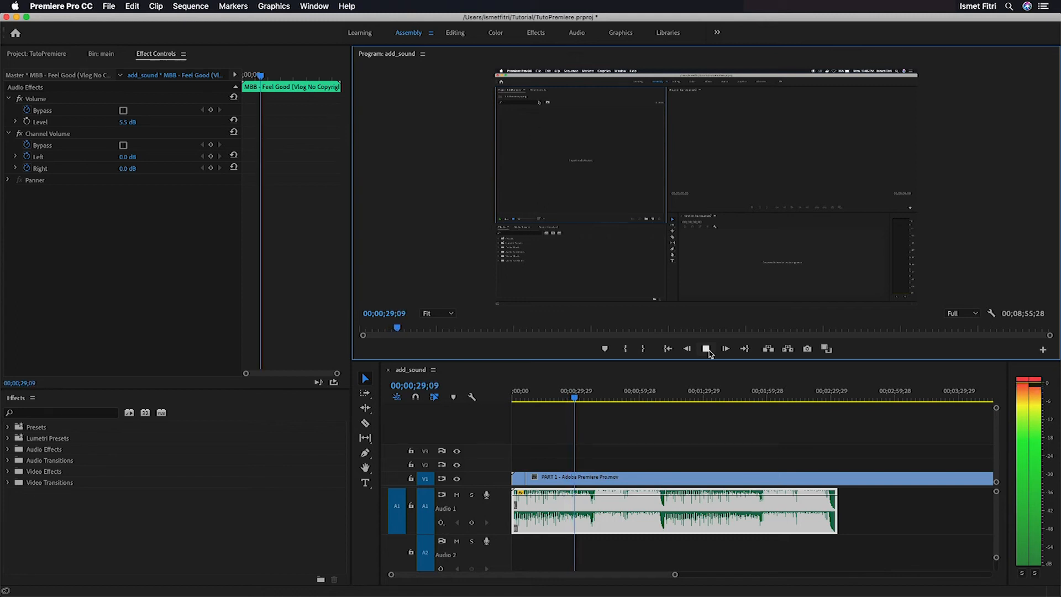
{"action": "left_click", "coordinate": [707, 350]}
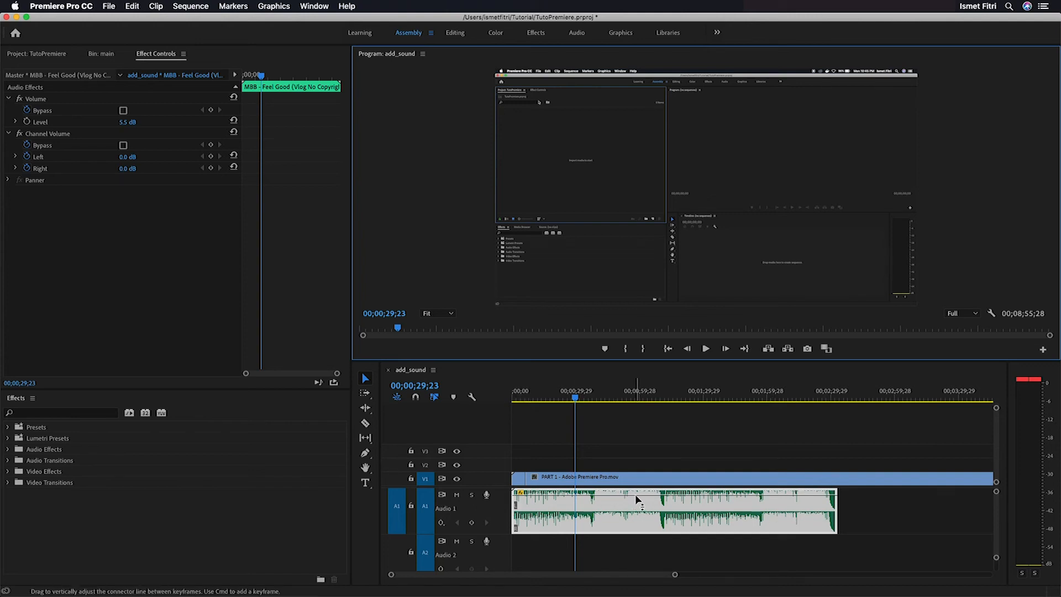
Lower the music clip's volume line on A1 to -13.2 dB, and raise it back to 5.2 dB.
{"action": "left_click_drag", "start_coordinate": [635, 494], "coordinate": [636, 526]}
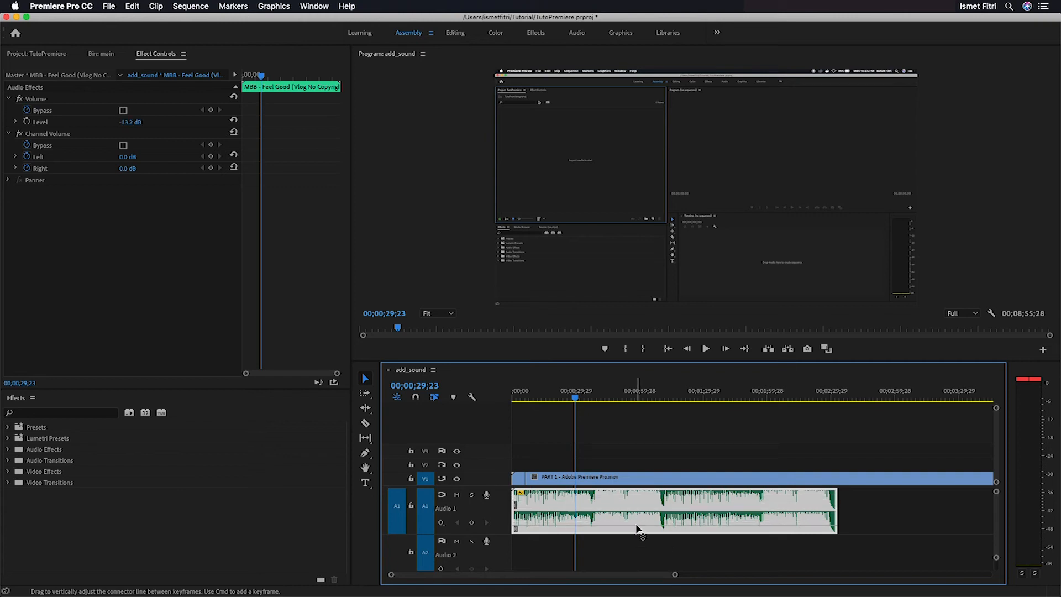
{"action": "left_click_drag", "start_coordinate": [639, 528], "coordinate": [637, 496]}
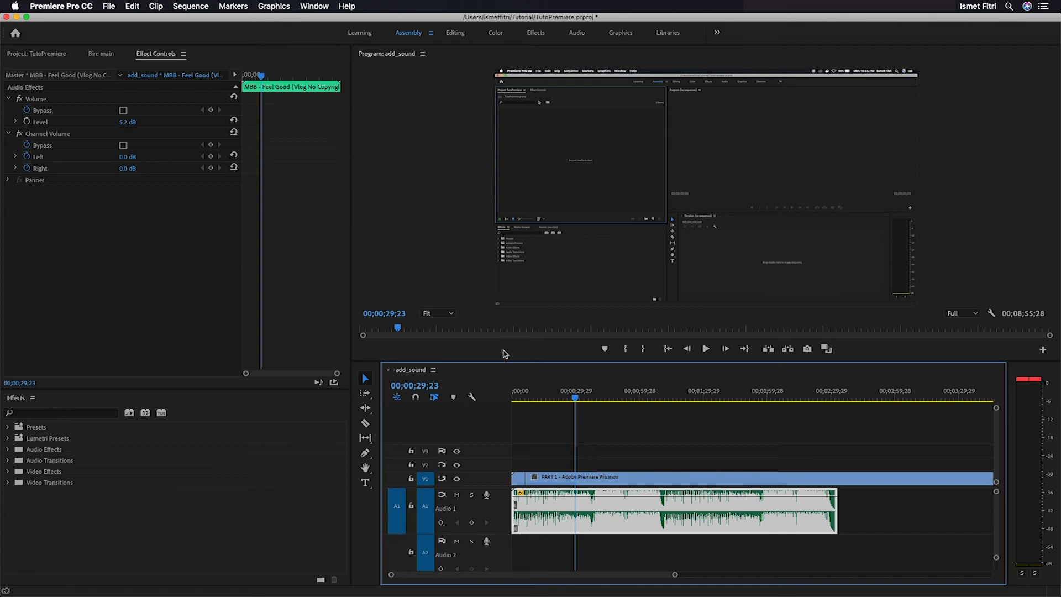
Lower the music clip's volume line on A1, raise it to 0.1 dB, and save the project.
{"action": "left_click_drag", "start_coordinate": [611, 495], "coordinate": [612, 525]}
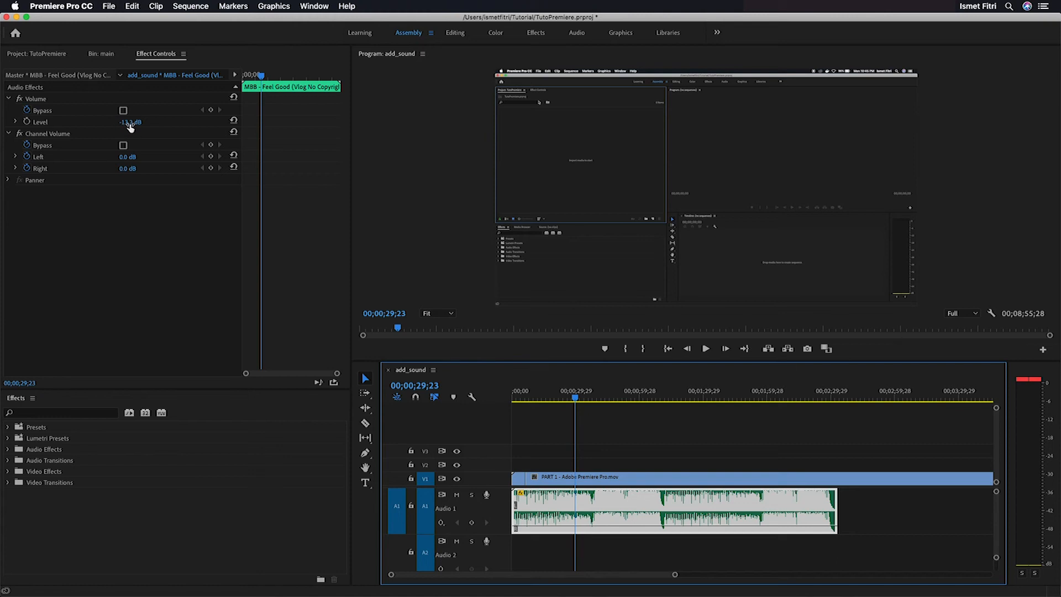
{"action": "mouse_move", "coordinate": [637, 525]}
{"action": "left_click_drag", "start_coordinate": [636, 525], "coordinate": [644, 510]}
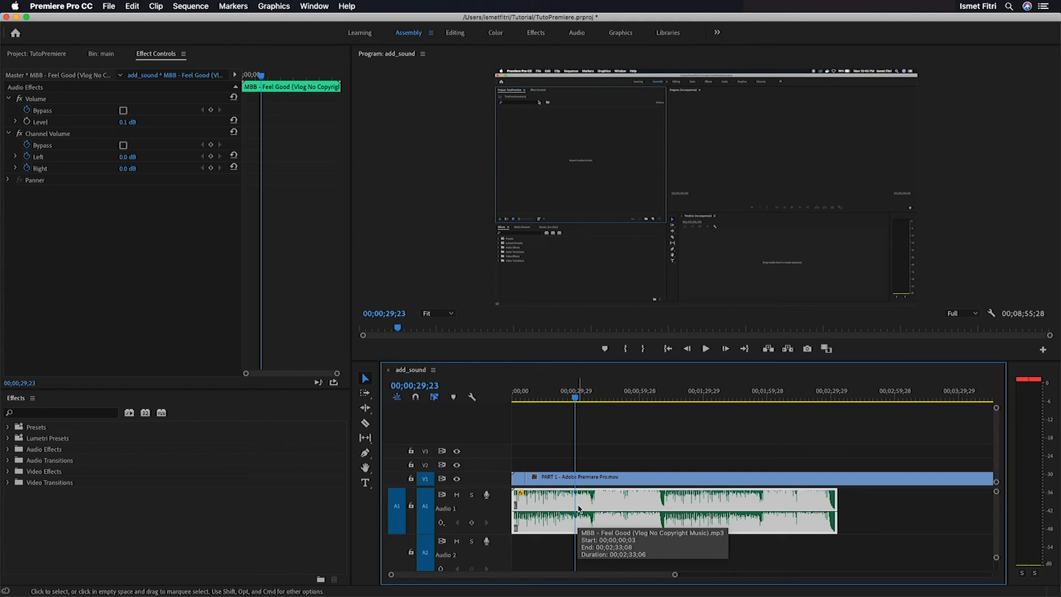
{"action": "key", "text": "super+s"}
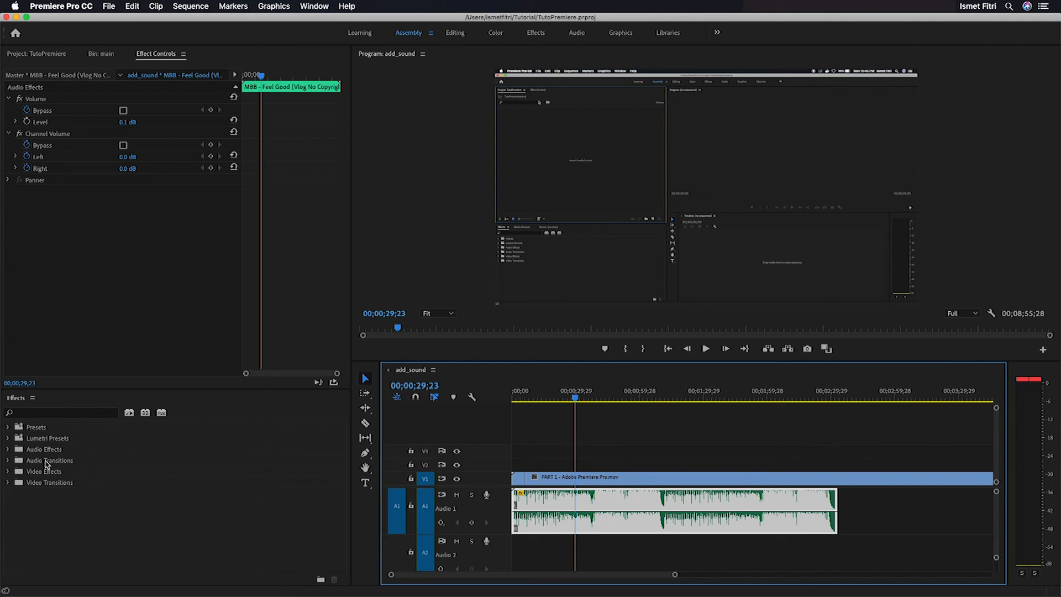
Expand the Audio Effects category and look through the available audio effects.
{"action": "left_click", "coordinate": [8, 450]}
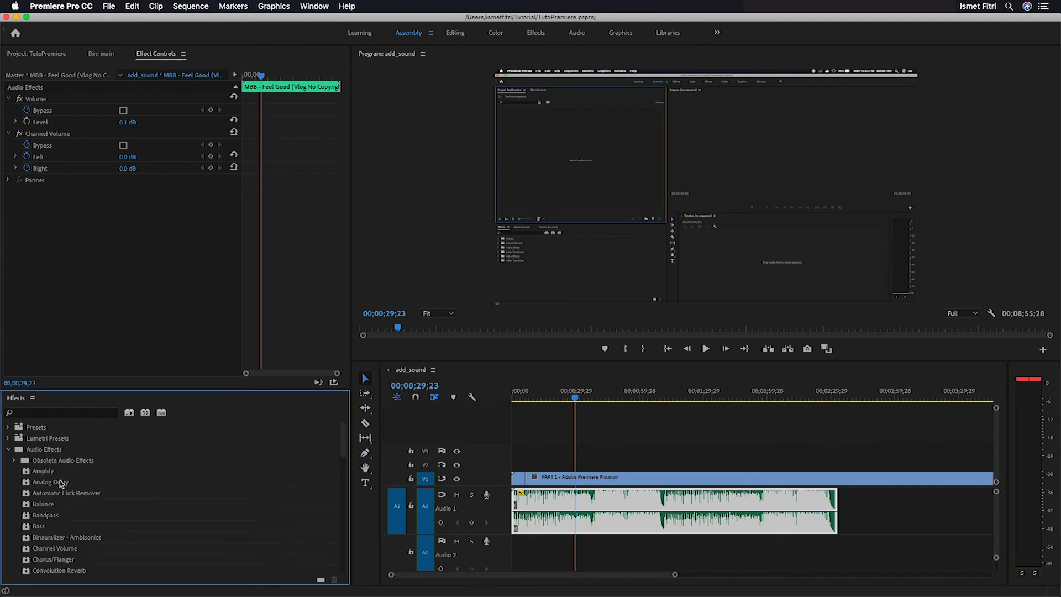
{"action": "scroll", "coordinate": [54, 486], "scroll_direction": "down", "scroll_amount": 8}
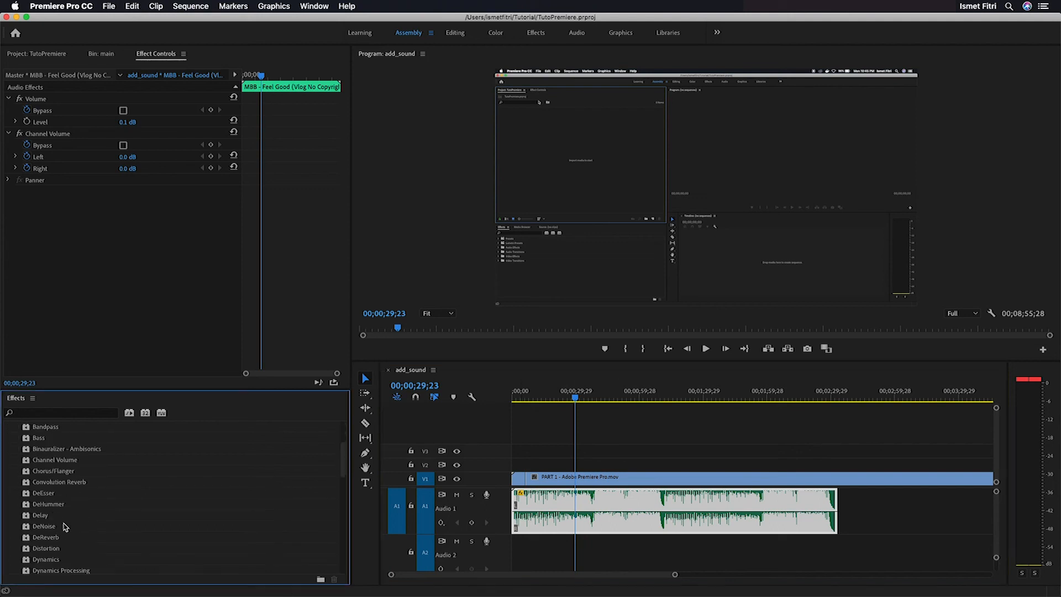
{"action": "scroll", "coordinate": [50, 533], "scroll_direction": "up", "scroll_amount": 4}
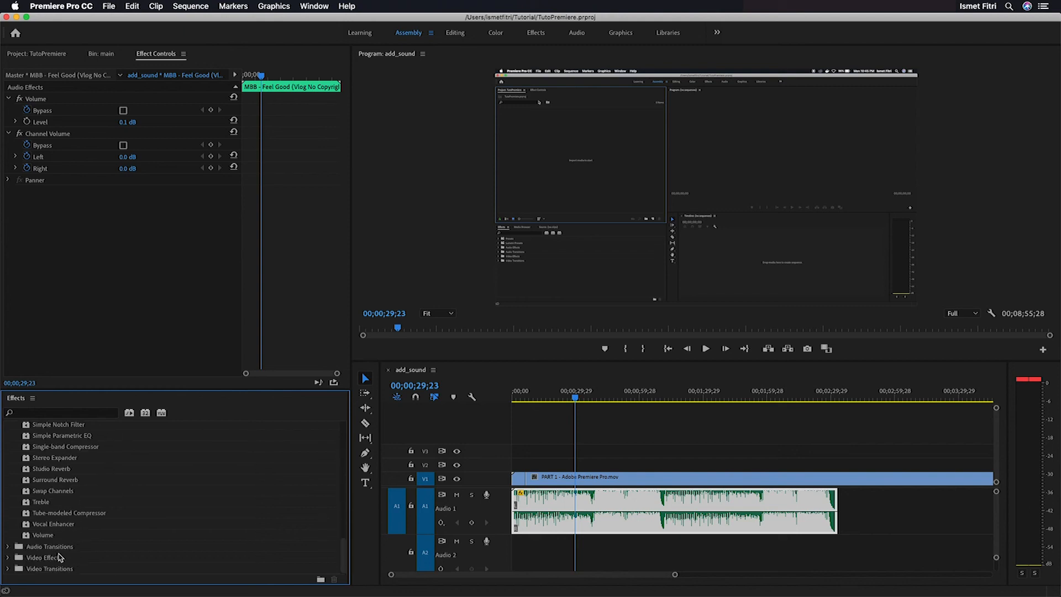
{"action": "scroll", "coordinate": [44, 529], "scroll_direction": "up", "scroll_amount": 8}
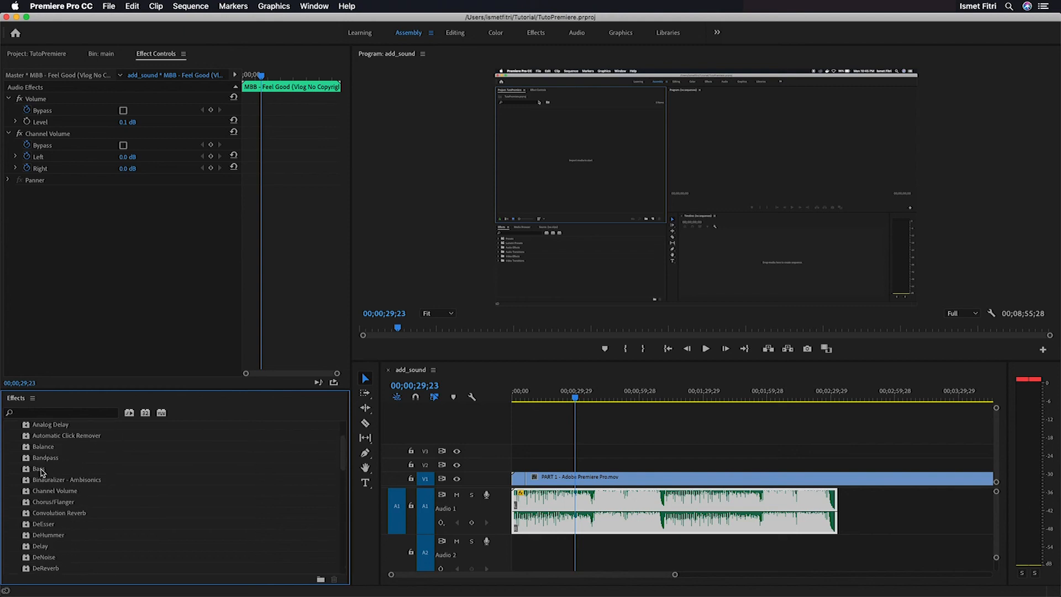
{"action": "left_click", "coordinate": [14, 458]}
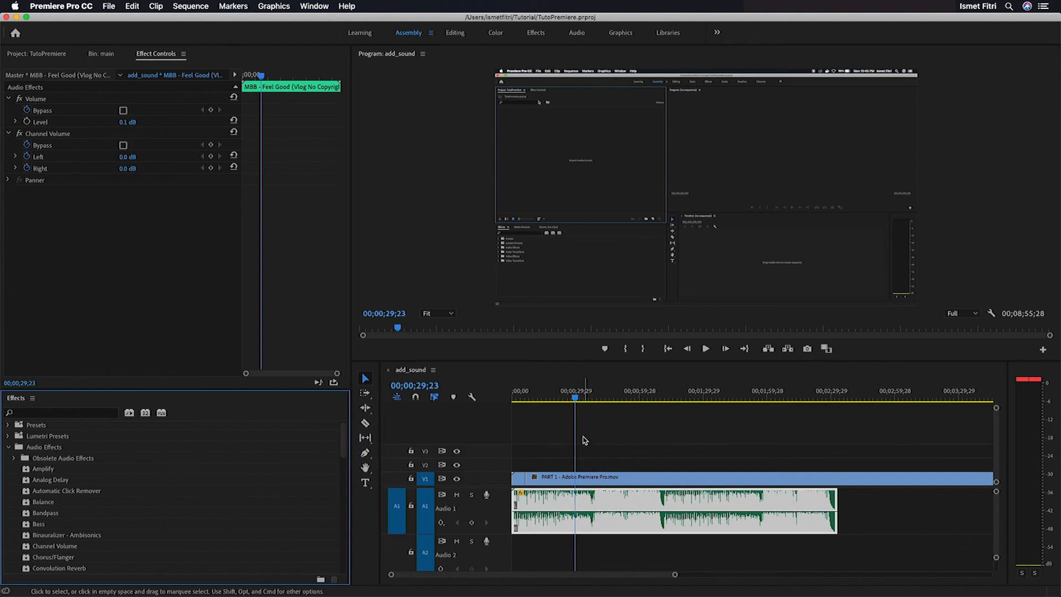
Cut the music clip on A1 with the Razor tool at 00;00;22;25 and 00;00;38;20.
{"action": "left_click_drag", "start_coordinate": [575, 398], "coordinate": [560, 398]}
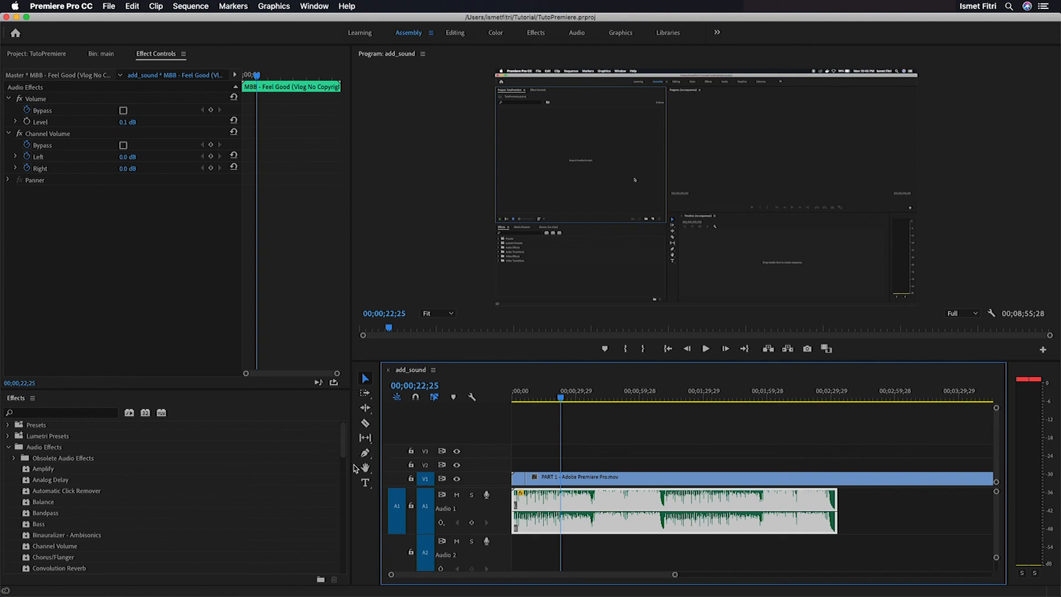
{"action": "left_click", "coordinate": [365, 425]}
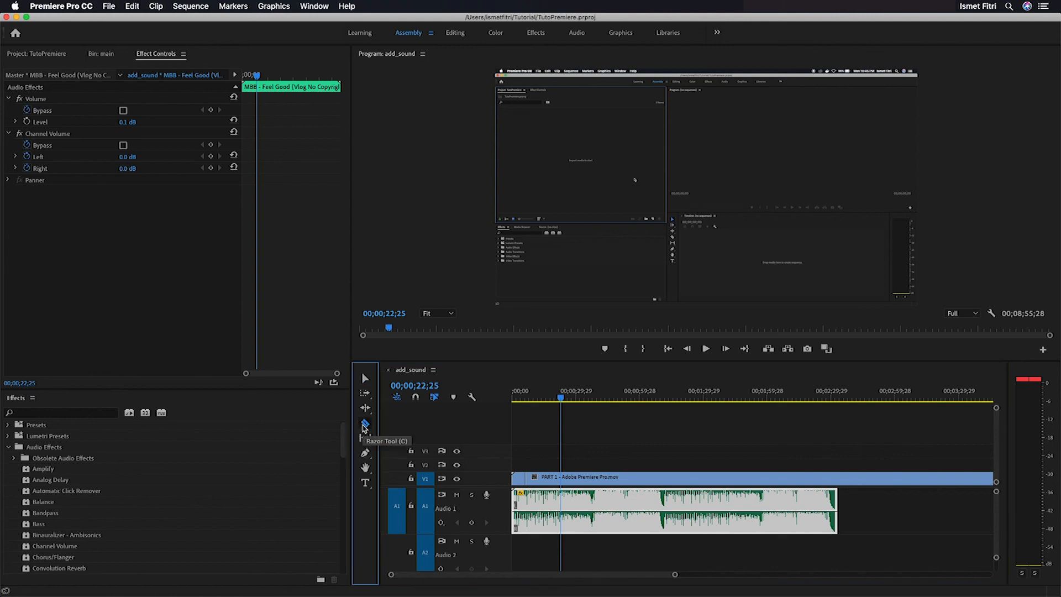
{"action": "left_click", "coordinate": [560, 515]}
{"action": "left_click_drag", "start_coordinate": [560, 398], "coordinate": [598, 417]}
{"action": "left_click", "coordinate": [596, 508]}
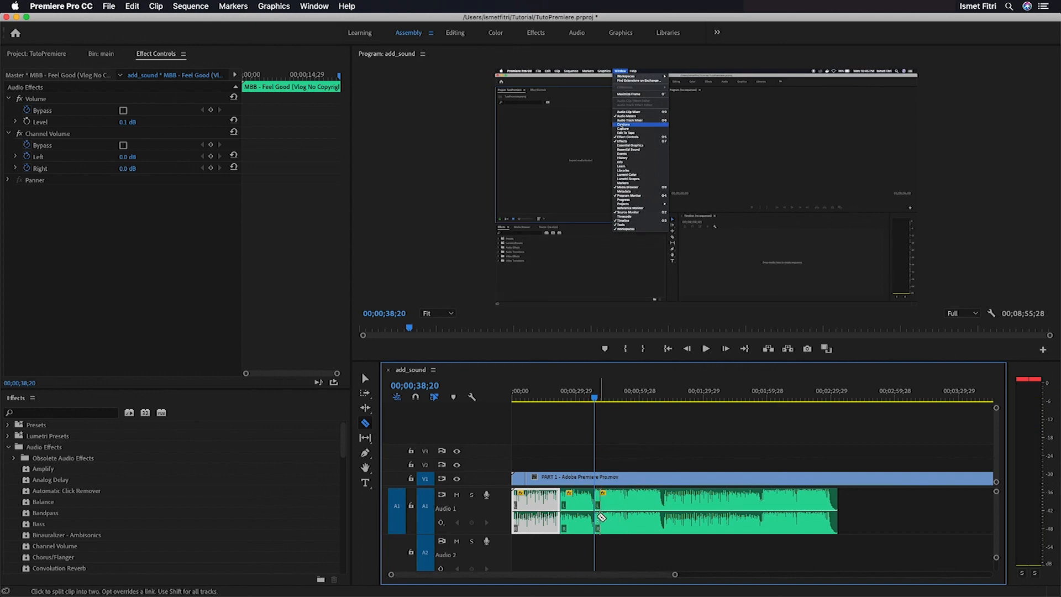
Move the playhead back to 00;00;14;08 and delete the middle piece of the music clip on A1.
{"action": "left_click", "coordinate": [365, 378]}
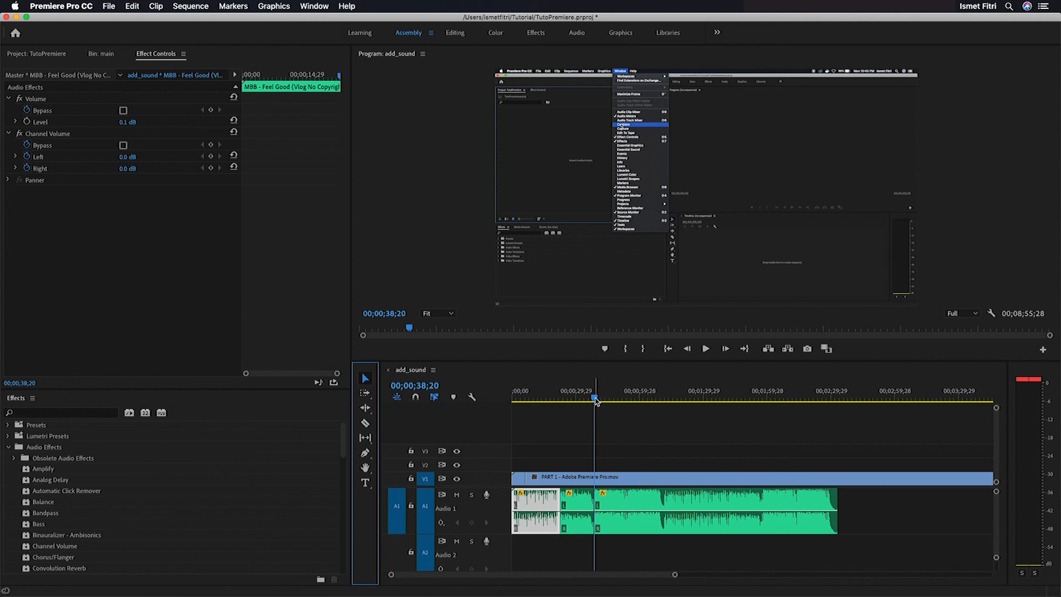
{"action": "left_click_drag", "start_coordinate": [596, 401], "coordinate": [542, 400]}
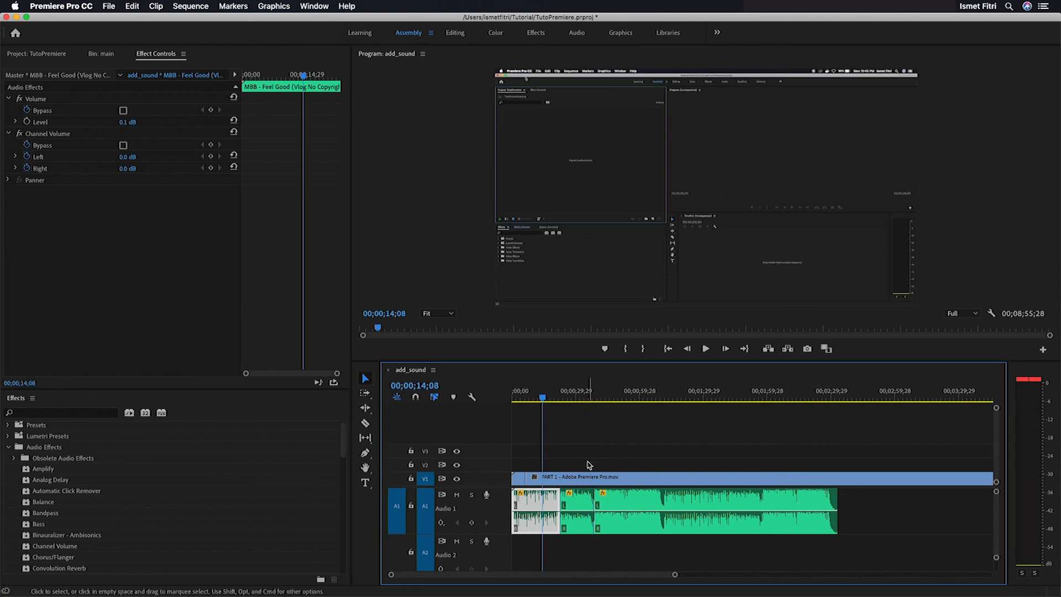
{"action": "left_click", "coordinate": [579, 504]}
{"action": "key", "text": "Delete"}
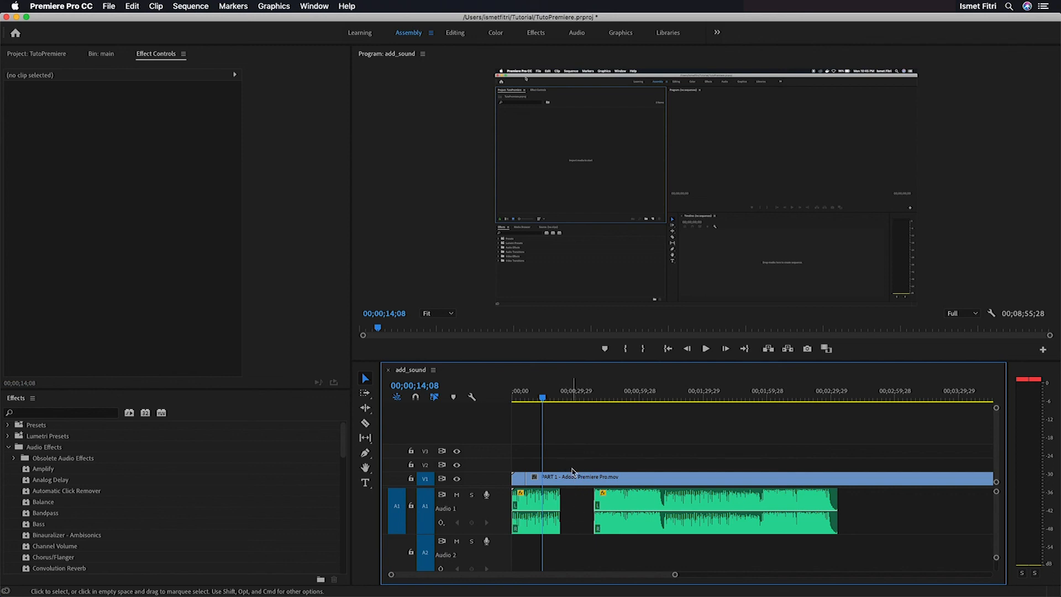
Search the effects for "expon" and apply Exponential Fade to the end of the first music piece on A1.
{"action": "left_click", "coordinate": [548, 509]}
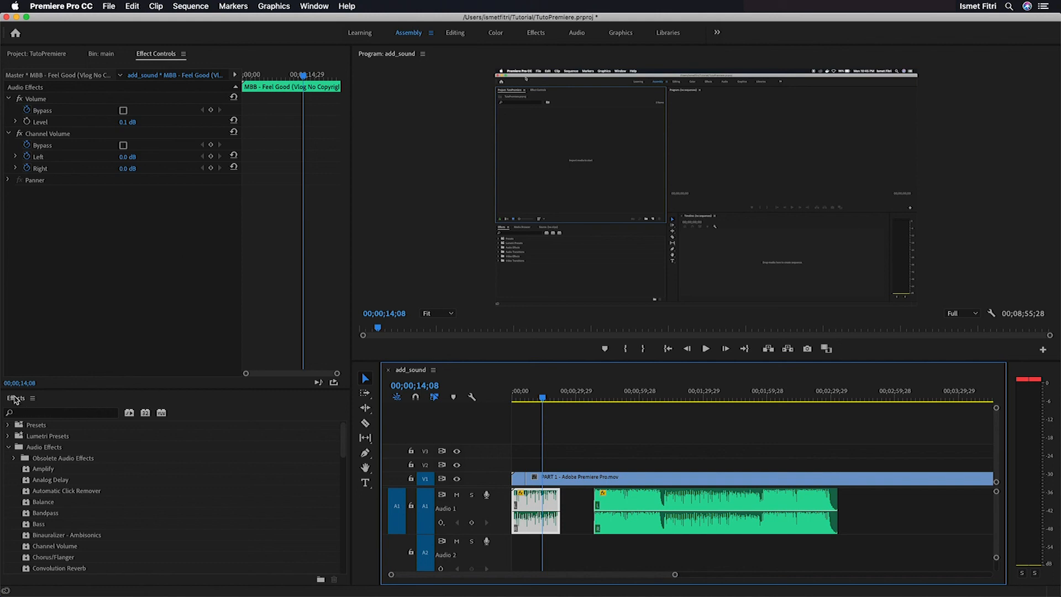
{"action": "left_click", "coordinate": [39, 413]}
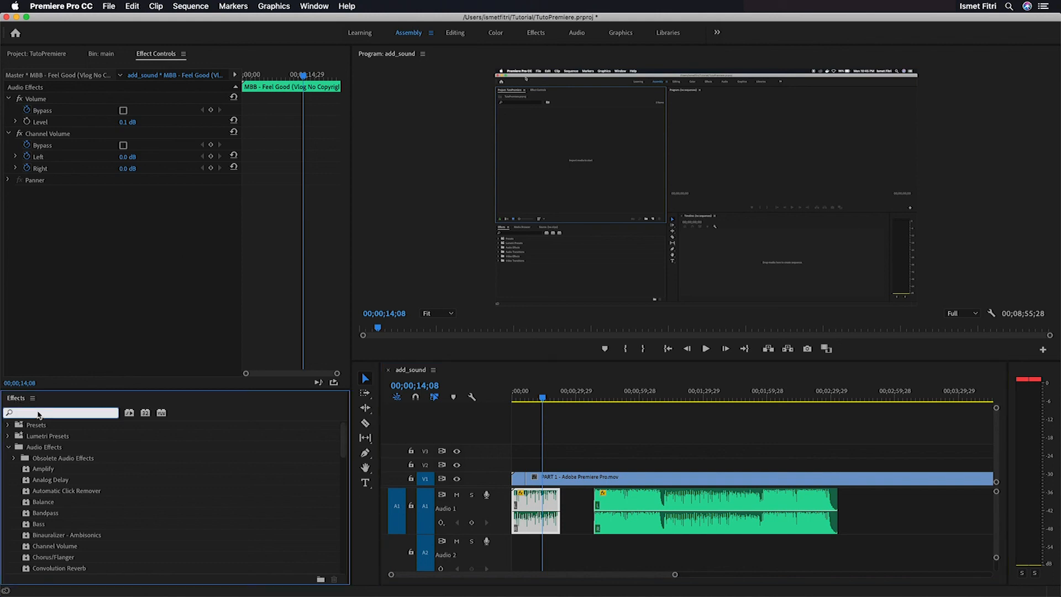
{"action": "type", "text": "exp"}
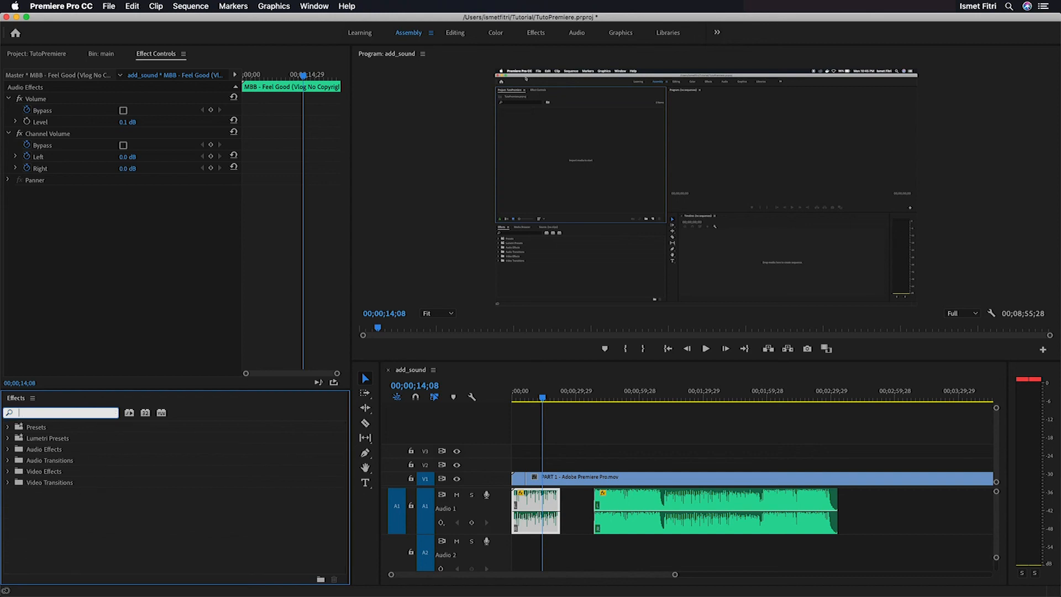
{"action": "type", "text": "ona"}
{"action": "key", "text": "BackSpace"}
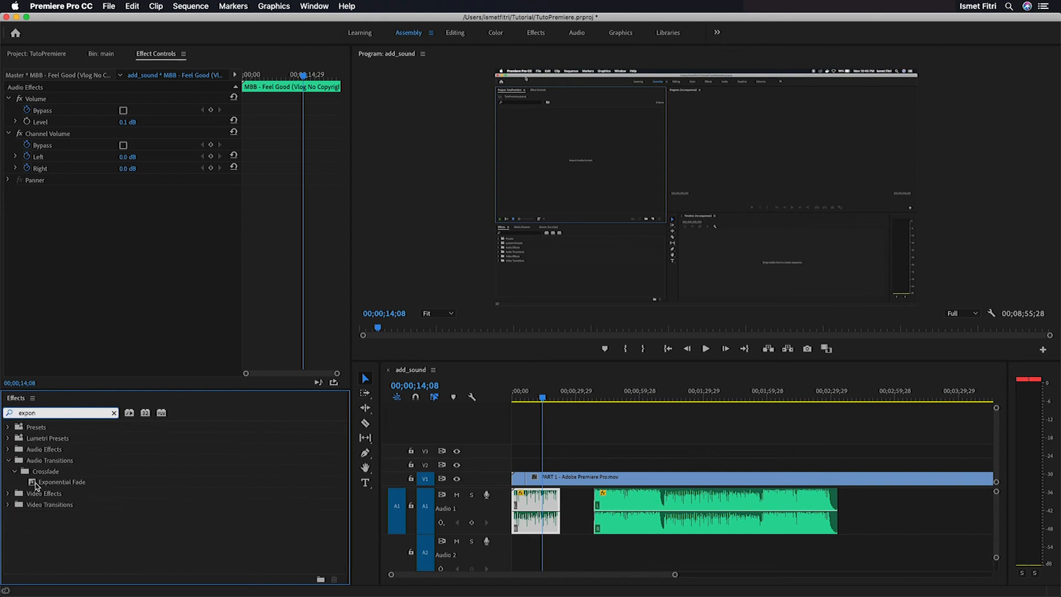
{"action": "left_click_drag", "start_coordinate": [37, 485], "coordinate": [558, 515]}
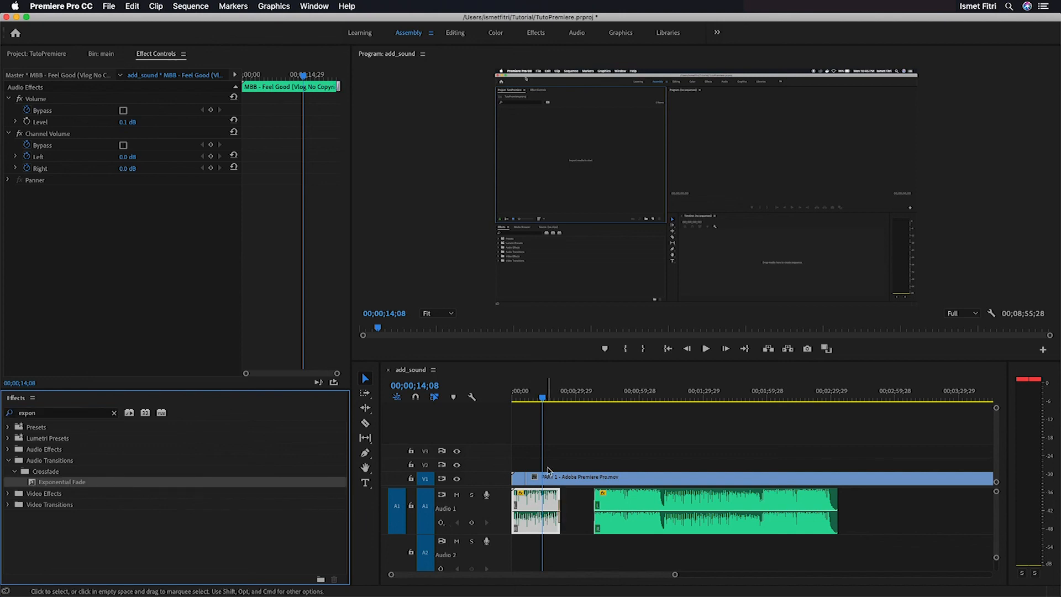
Place the playhead at 00;00;20;15, shortly before the end of the first music piece, to preview the fade.
{"action": "left_click", "coordinate": [546, 398]}
{"action": "left_click_drag", "start_coordinate": [547, 400], "coordinate": [555, 400]}
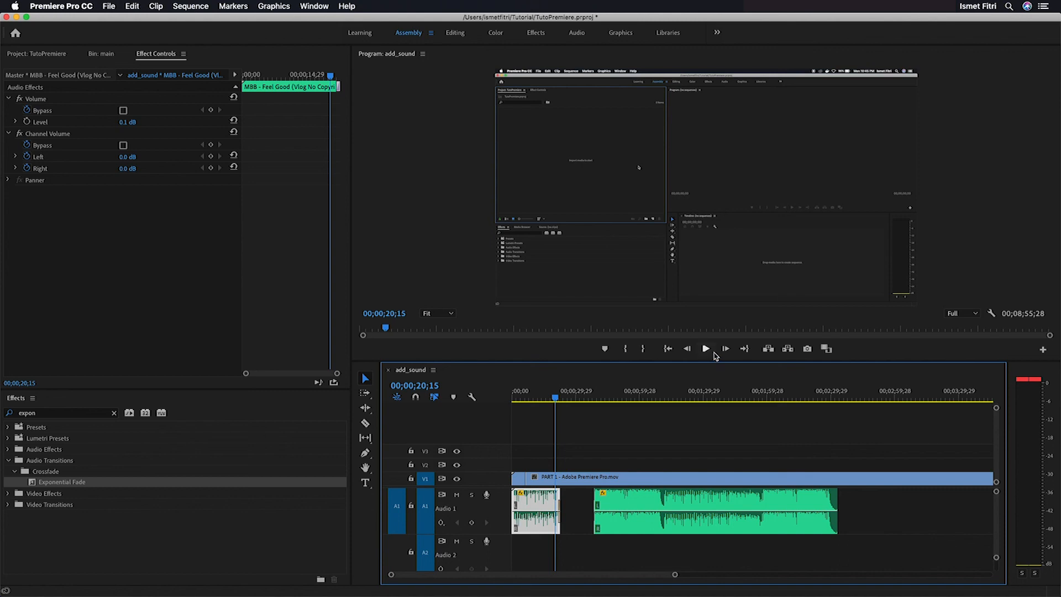